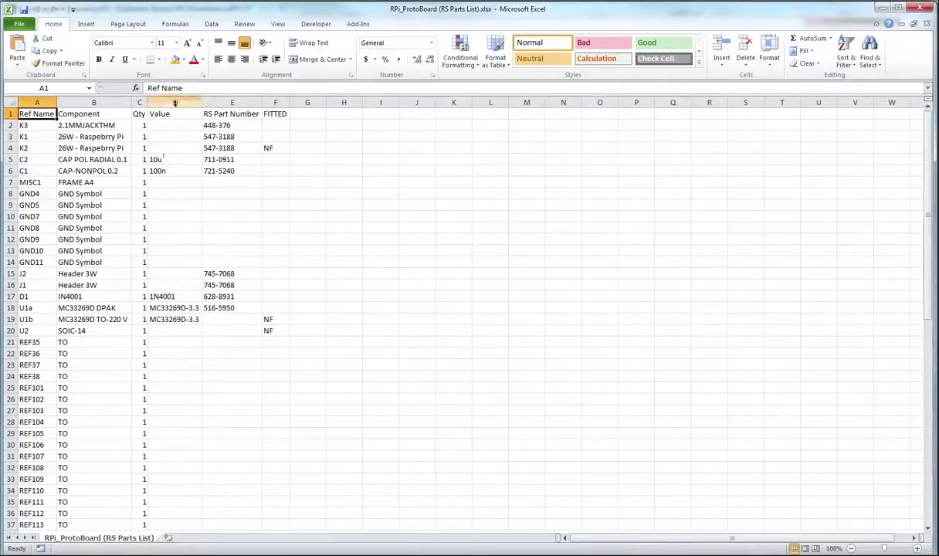
Step: Delete the Value and FITTED columns from the parts sheet
{"action": "left_click", "coordinate": [174, 103]}
{"action": "right_click", "coordinate": [174, 104]}
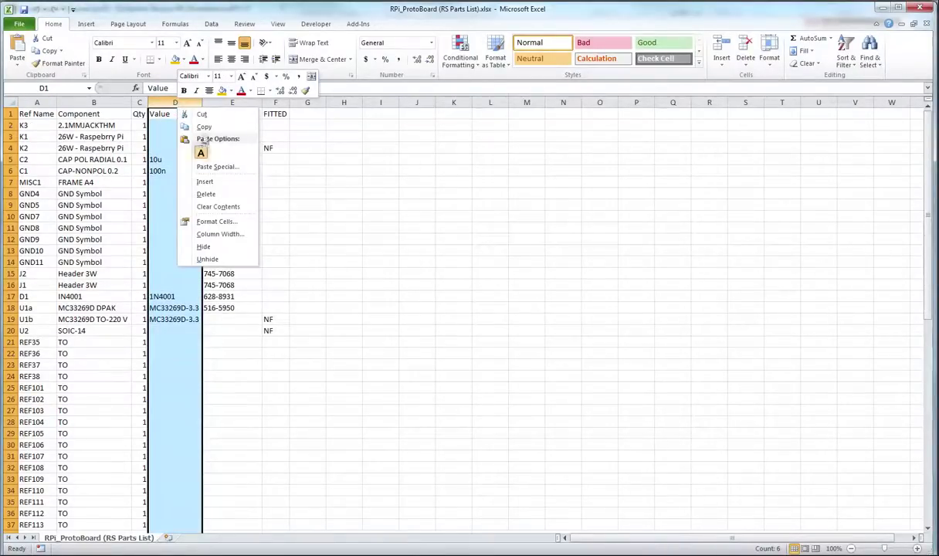
{"action": "left_click", "coordinate": [206, 194]}
{"action": "left_click", "coordinate": [222, 102]}
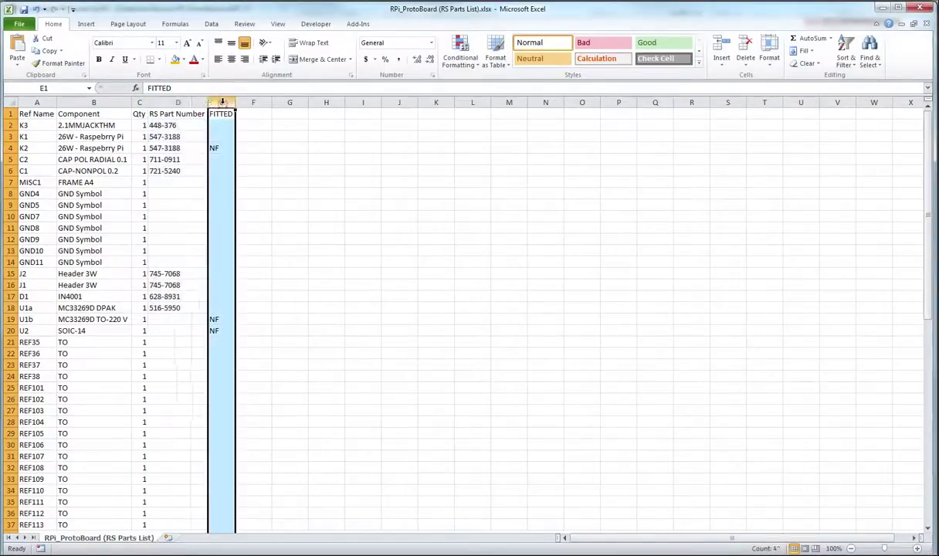
{"action": "right_click", "coordinate": [221, 103]}
{"action": "left_click", "coordinate": [257, 194]}
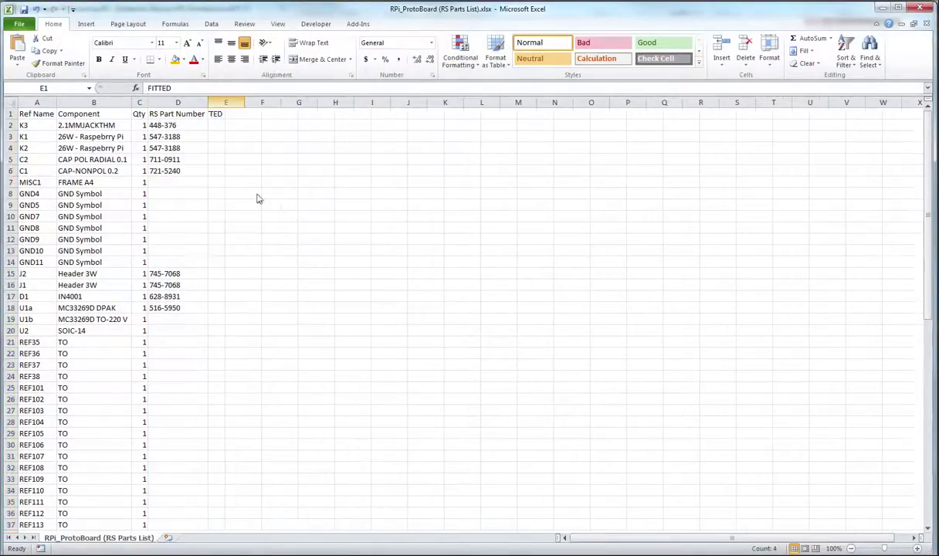
Step: Delete the MISC1 and GND Symbol rows, shifting the remaining cells up
{"action": "left_click_drag", "start_coordinate": [27, 182], "coordinate": [177, 261]}
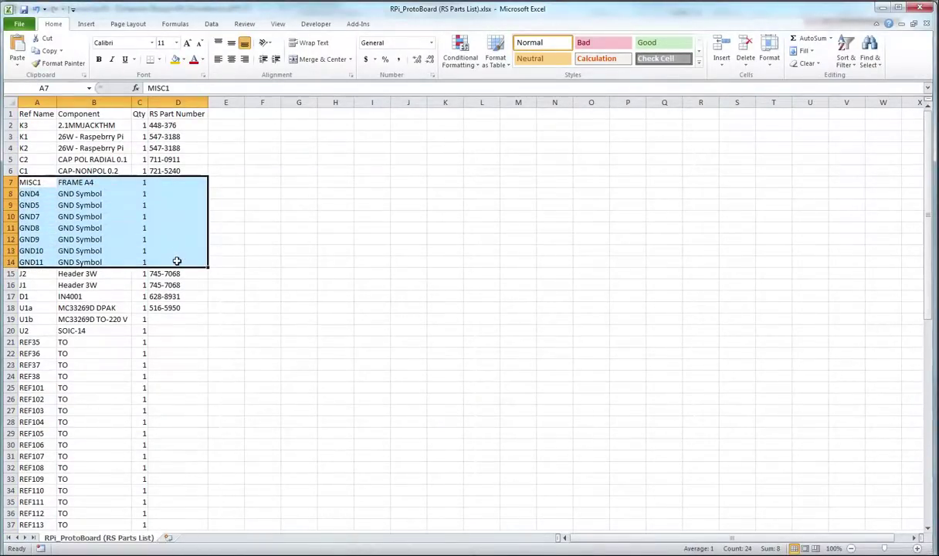
{"action": "right_click", "coordinate": [169, 247]}
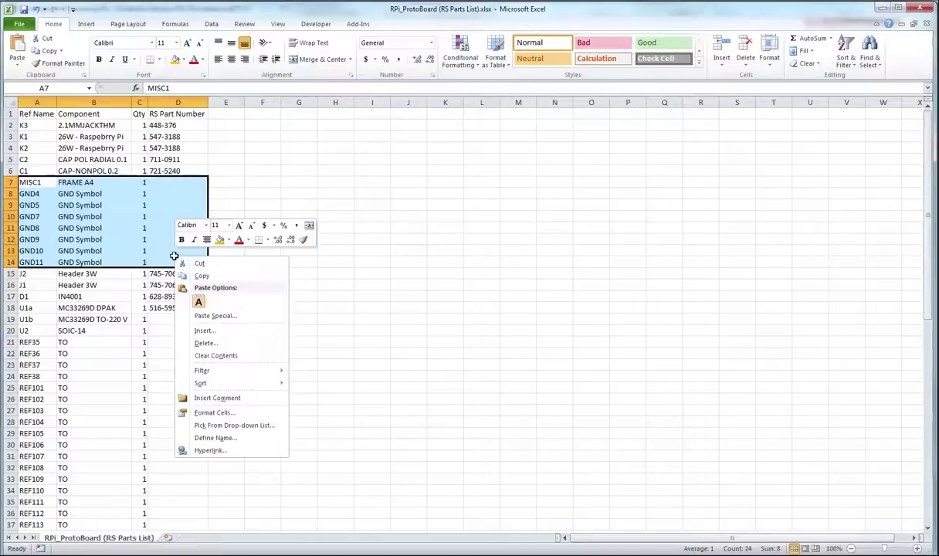
{"action": "left_click", "coordinate": [205, 343]}
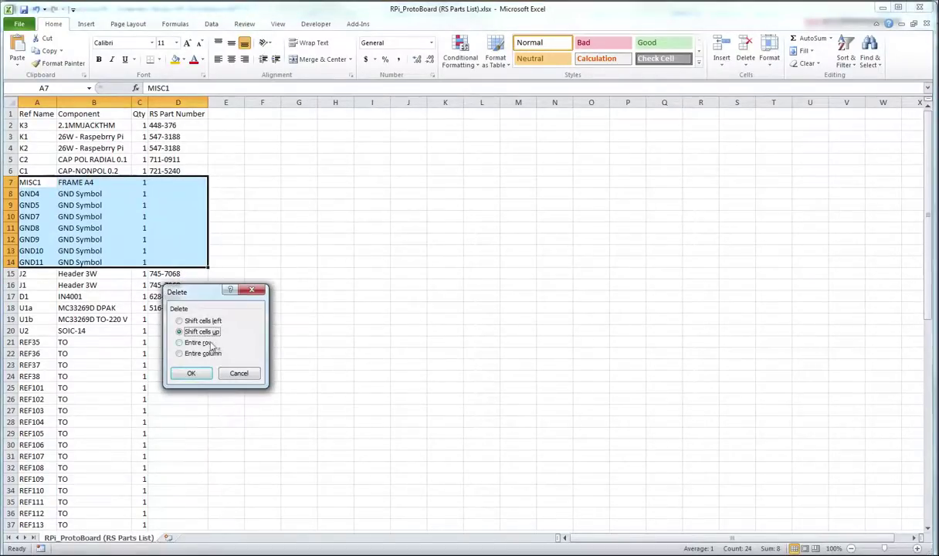
{"action": "left_click", "coordinate": [191, 373]}
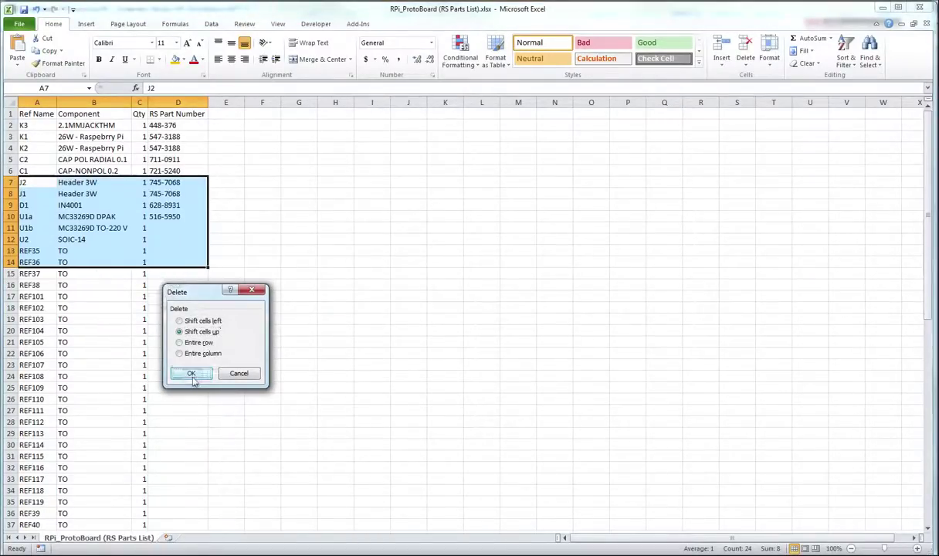
Step: Copy the header and first nine parts in A1:D10
{"action": "left_click", "coordinate": [255, 229]}
{"action": "left_click_drag", "start_coordinate": [23, 114], "coordinate": [184, 211]}
{"action": "right_click", "coordinate": [183, 211]}
{"action": "left_click", "coordinate": [208, 228]}
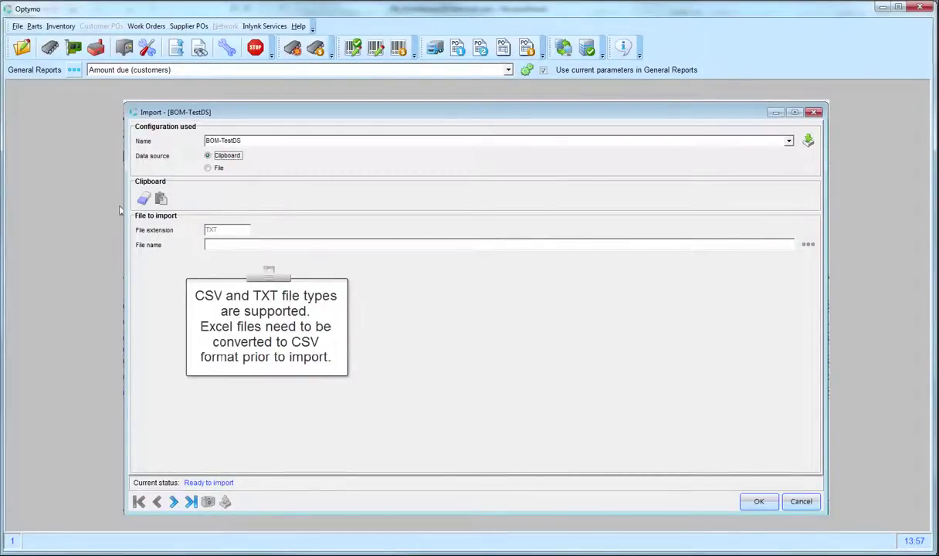
Step: Dismiss the Import - [BOM-TestDS] dialog with Escape
{"action": "key", "text": "Escape"}
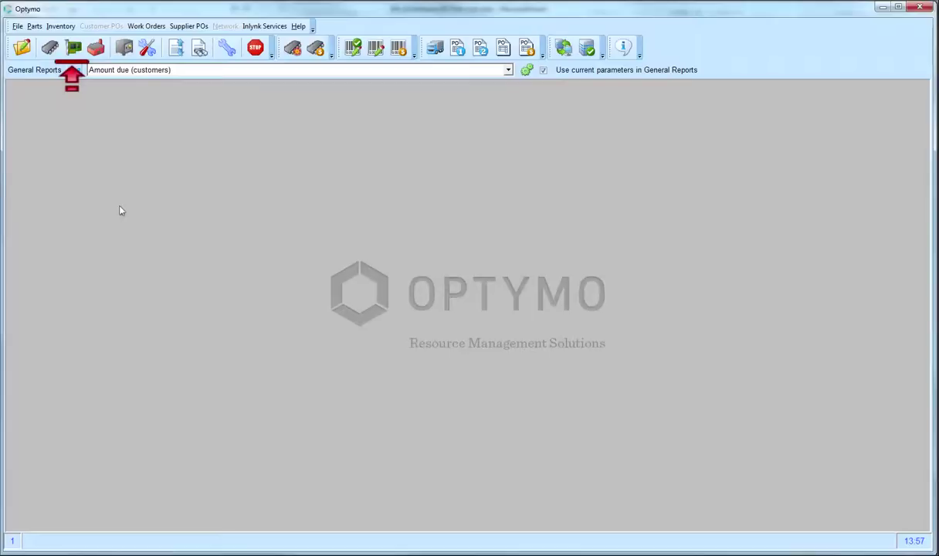
Step: Add a BOM record named RaspBOM in the BOM file editor
{"action": "left_click", "coordinate": [73, 48]}
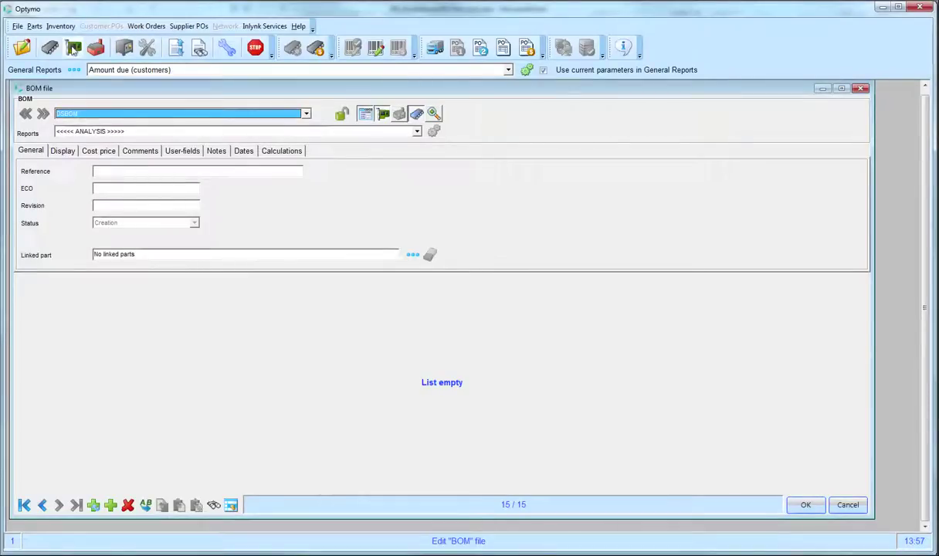
{"action": "left_click", "coordinate": [93, 505]}
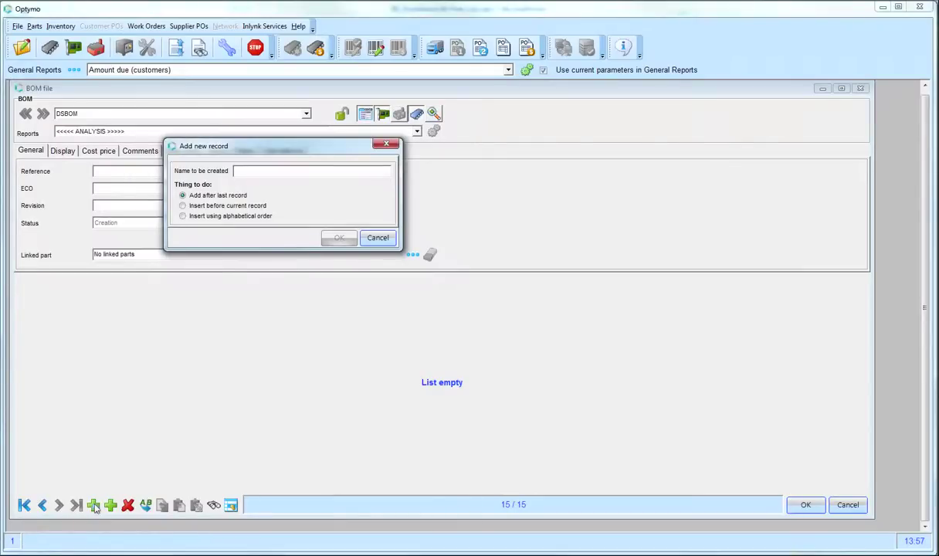
{"action": "type", "text": "Rasp"}
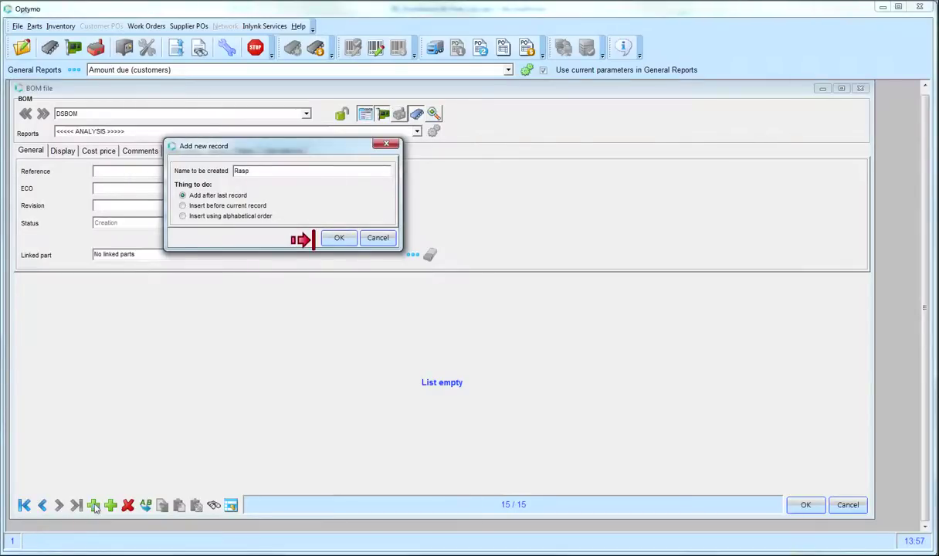
{"action": "type", "text": "BOM"}
{"action": "key", "text": "Return"}
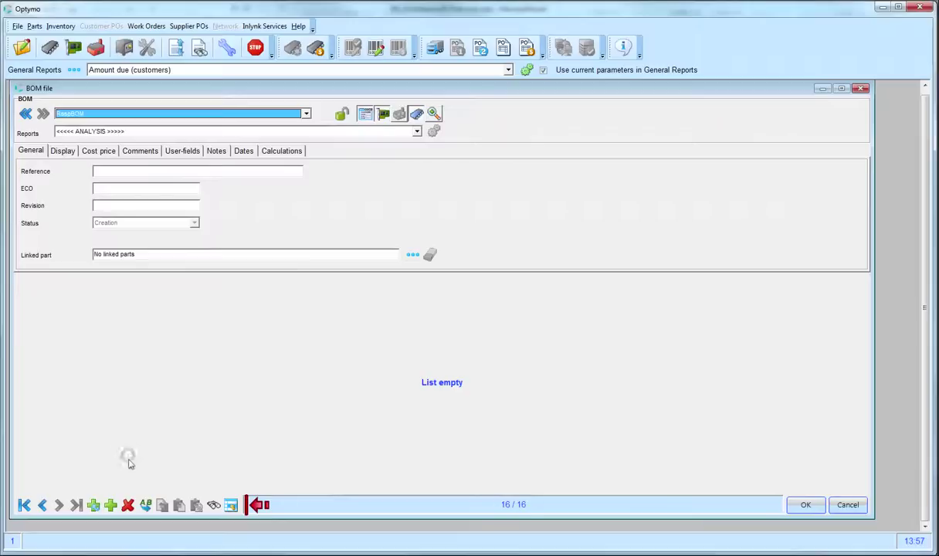
Step: Start an Import > Items run into RaspBOM from the bottom toolbar menu
{"action": "left_click", "coordinate": [228, 506]}
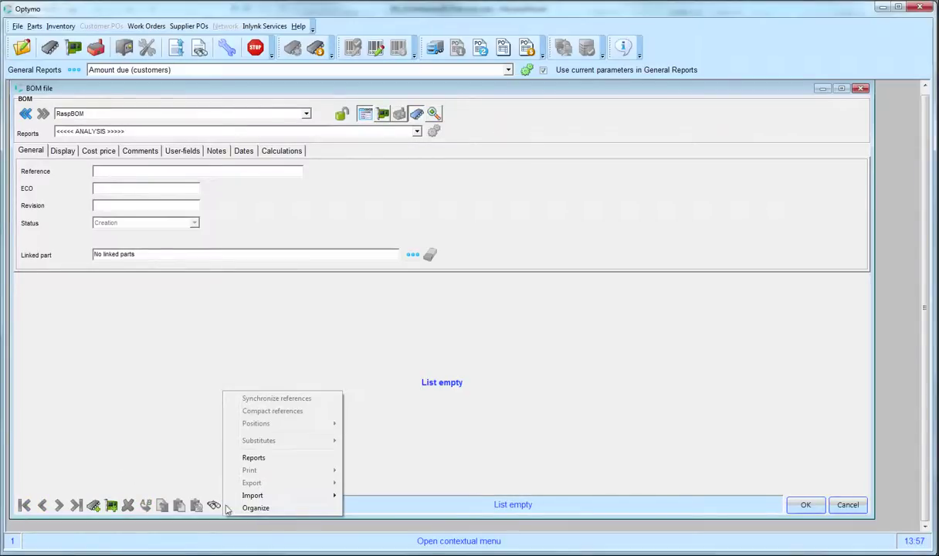
{"action": "mouse_move", "coordinate": [252, 495]}
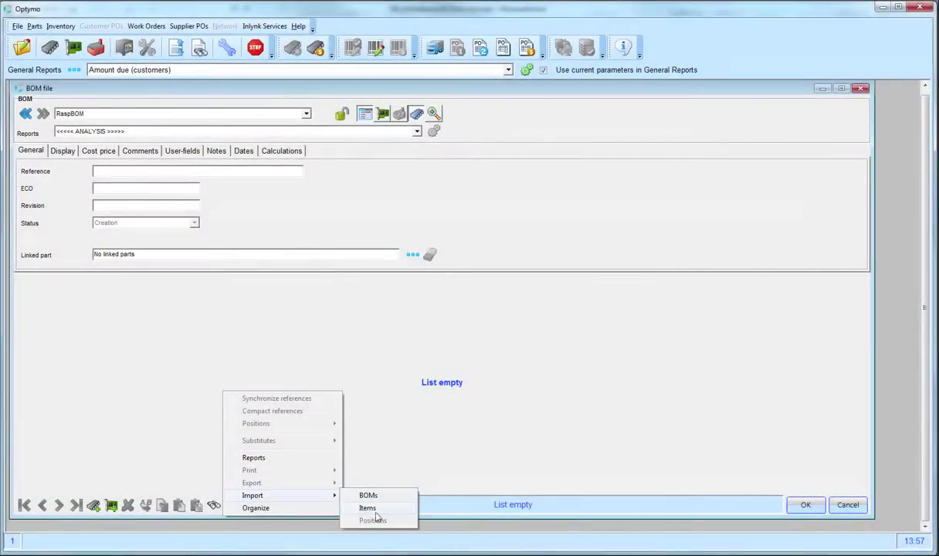
{"action": "left_click", "coordinate": [374, 509]}
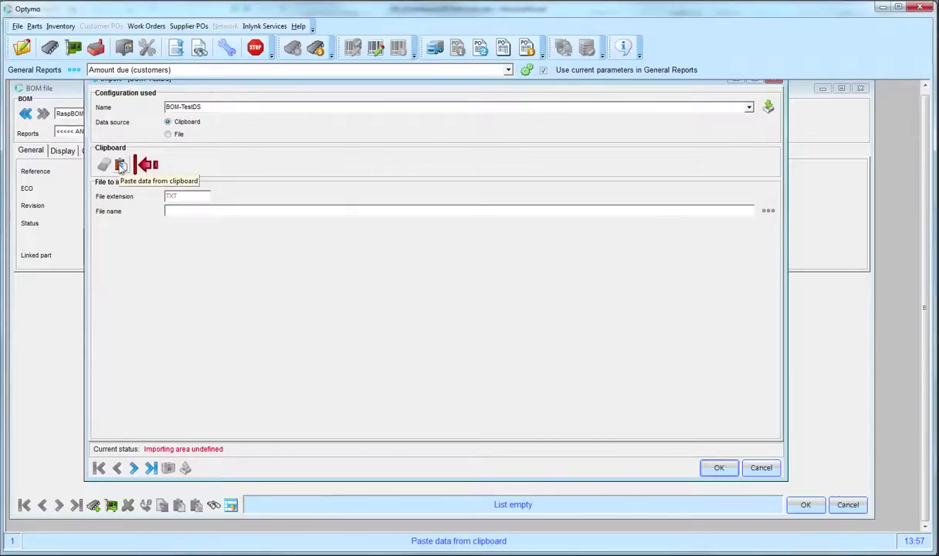
Step: Paste the nine copied parts into the import and move on to the data preview
{"action": "left_click", "coordinate": [121, 166]}
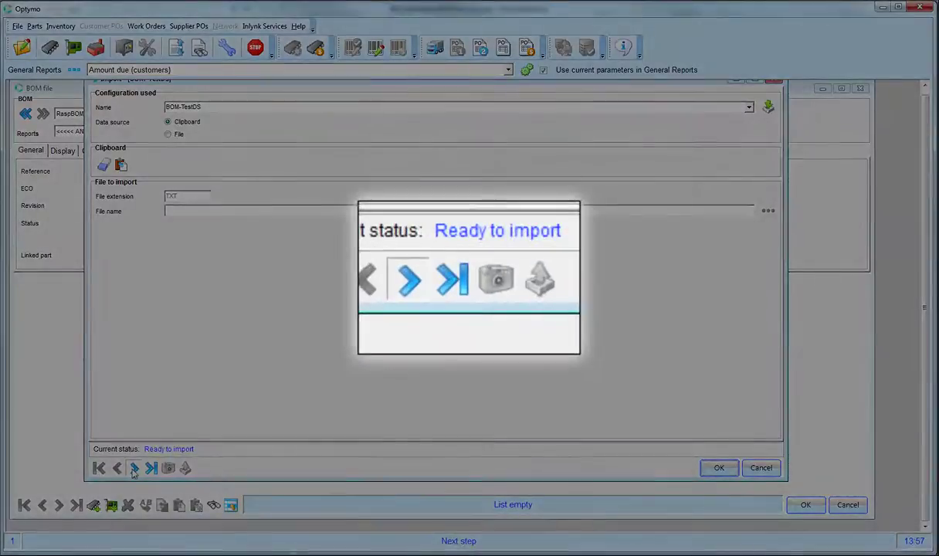
{"action": "left_click", "coordinate": [133, 469]}
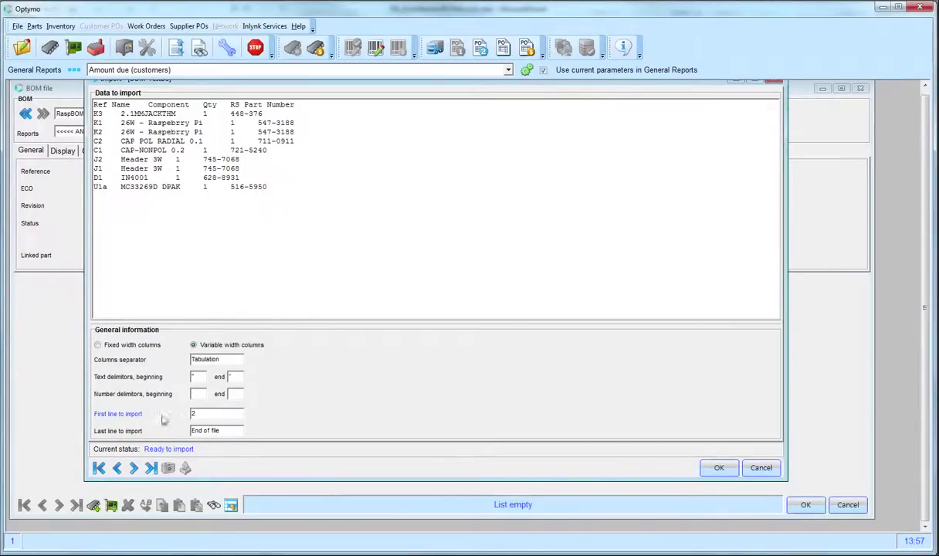
Step: Map Part key to the part number column and Quantity to the Qty column
{"action": "left_click", "coordinate": [134, 469]}
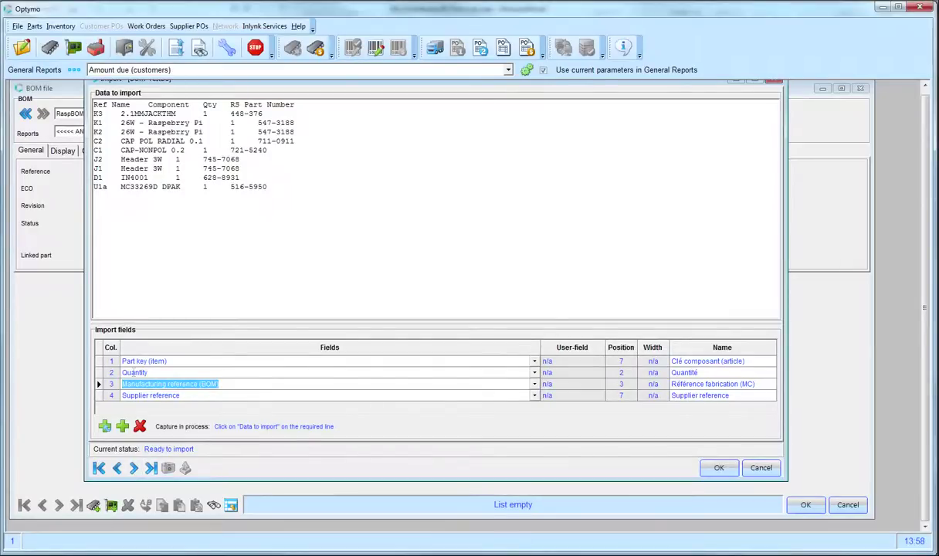
{"action": "left_click", "coordinate": [133, 360]}
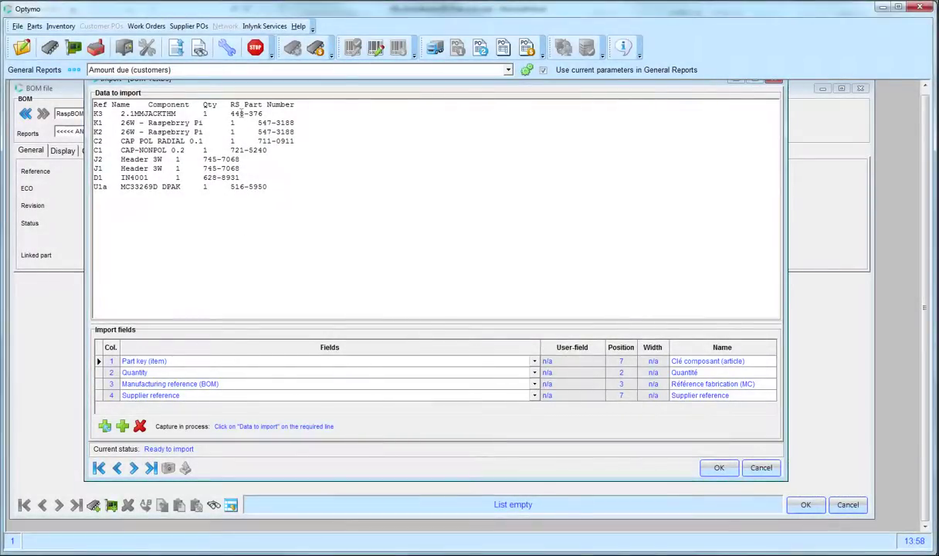
{"action": "left_click", "coordinate": [239, 113]}
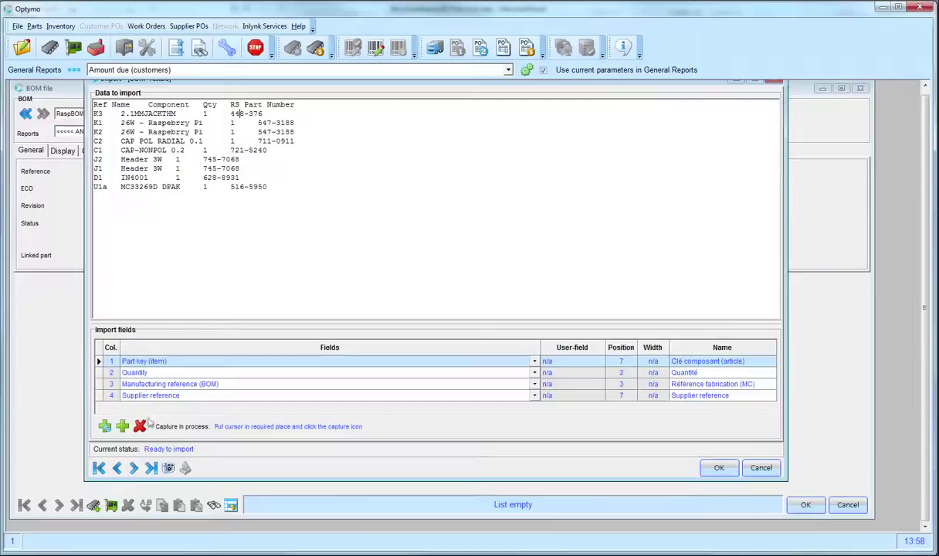
{"action": "left_click", "coordinate": [168, 467]}
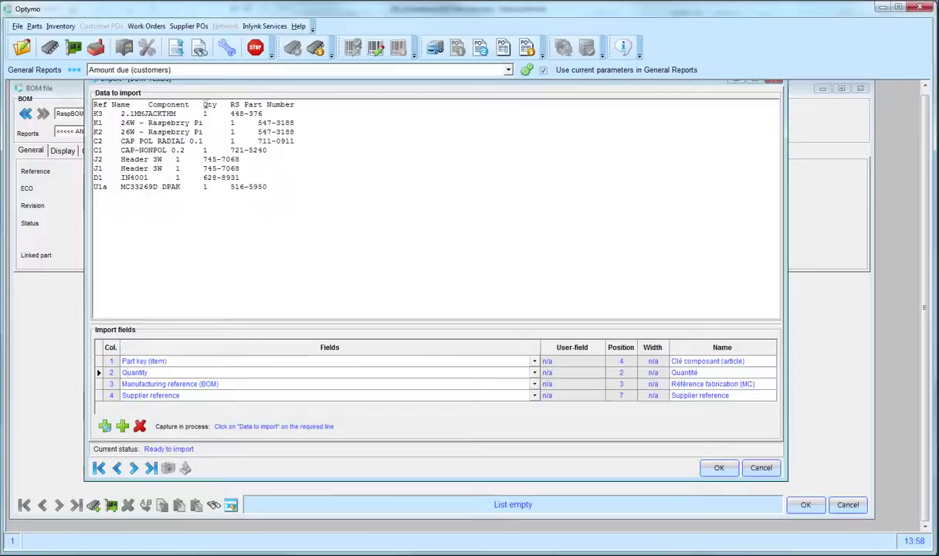
{"action": "left_click", "coordinate": [197, 100]}
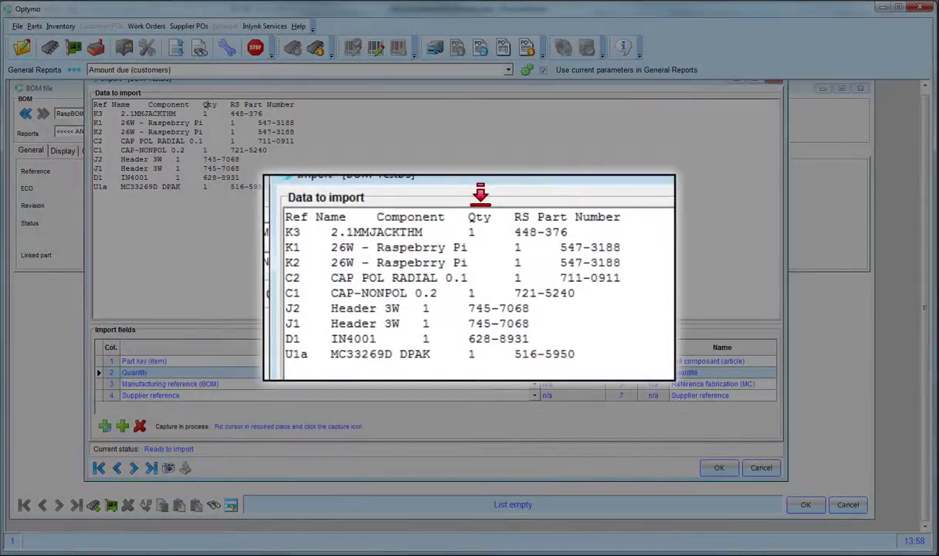
{"action": "left_click", "coordinate": [168, 467]}
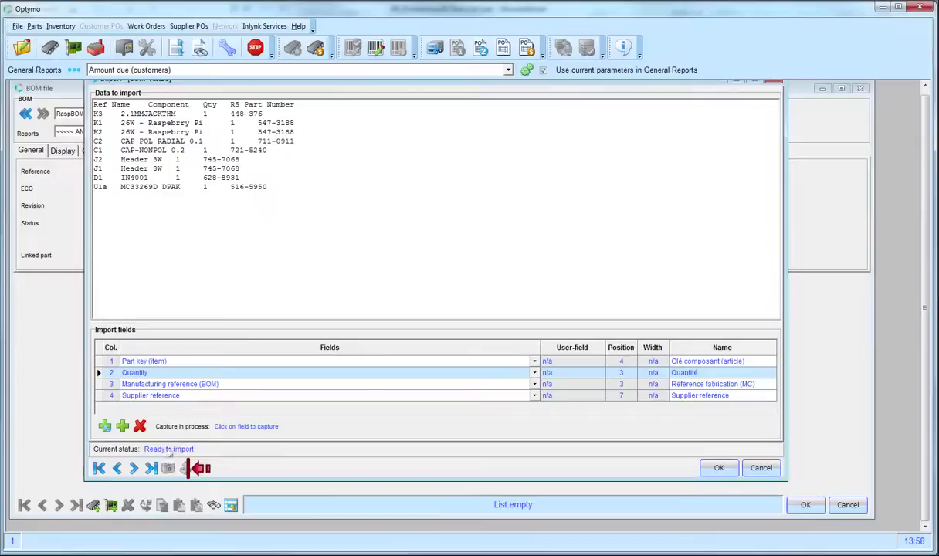
Step: Map Manufacturing reference to Ref Name and Supplier reference to the RS part number
{"action": "left_click", "coordinate": [165, 386]}
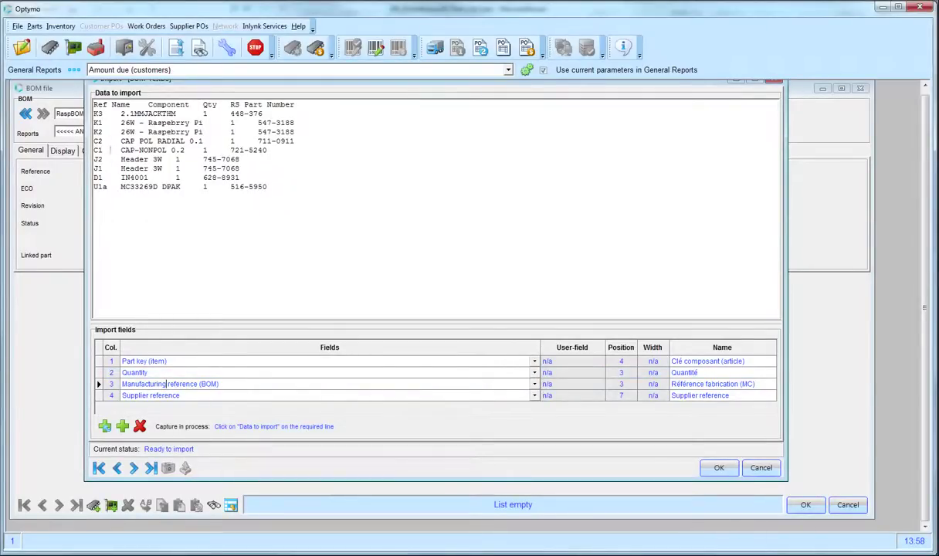
{"action": "left_click", "coordinate": [94, 103]}
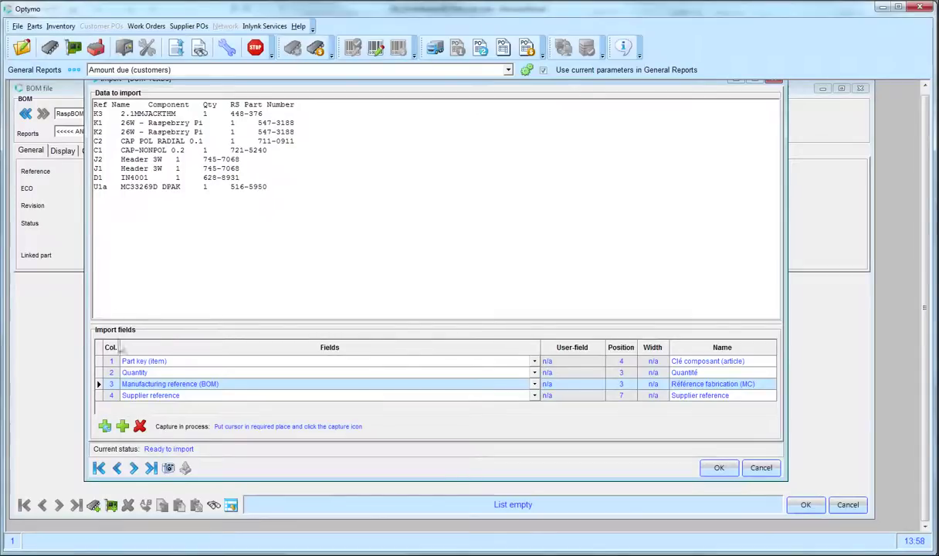
{"action": "left_click", "coordinate": [168, 467]}
{"action": "left_click", "coordinate": [151, 395]}
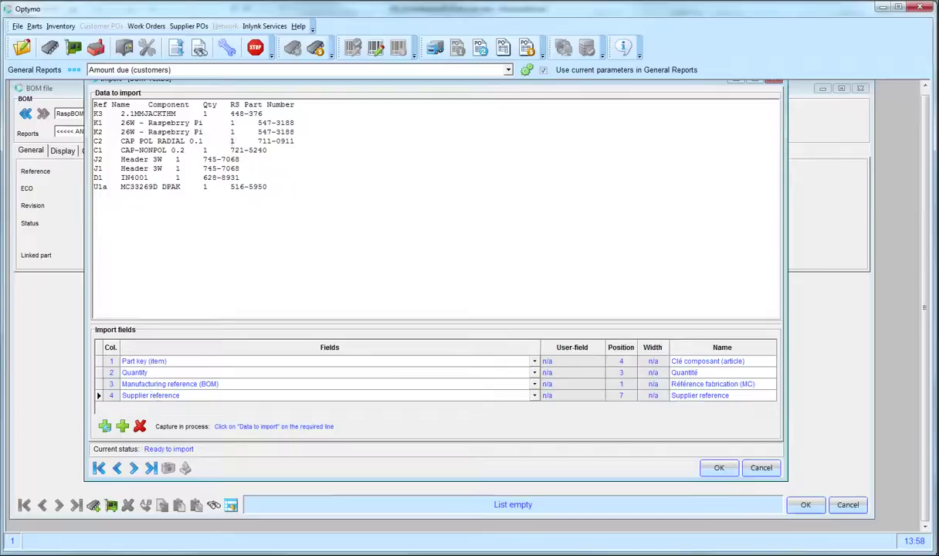
{"action": "left_click", "coordinate": [238, 111]}
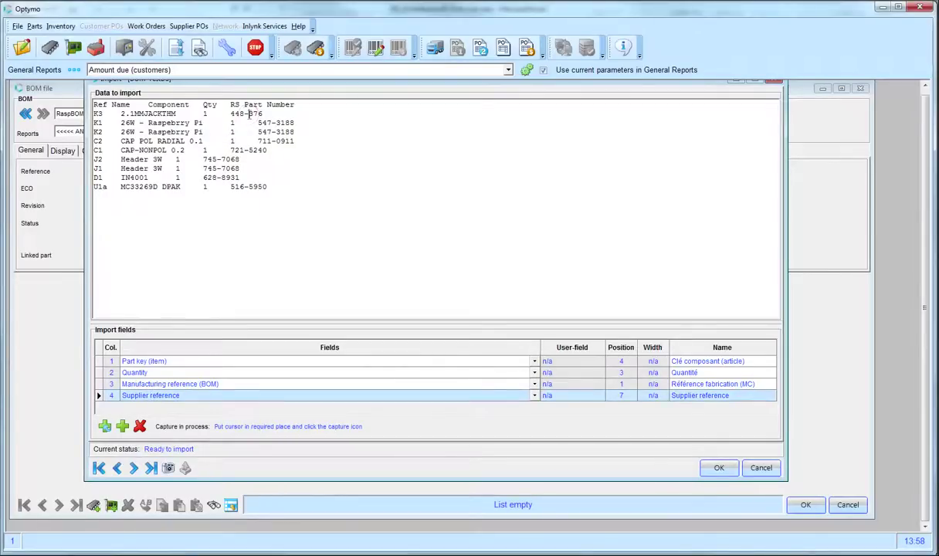
{"action": "left_click", "coordinate": [168, 468]}
Step: Verify the mappings: Part key 4, Quantity 3, Manufacturing reference 1, Supplier reference 4
{"action": "left_click", "coordinate": [144, 361]}
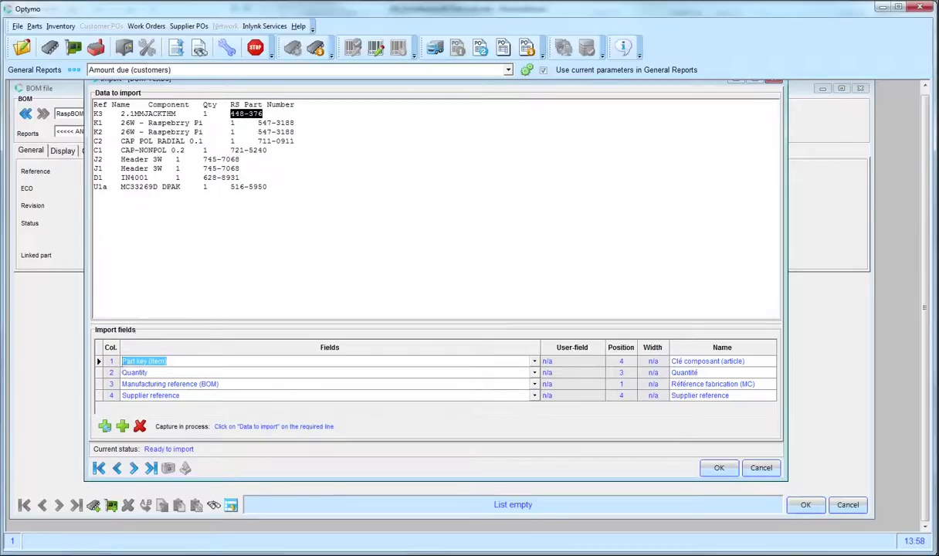
{"action": "left_click", "coordinate": [117, 374]}
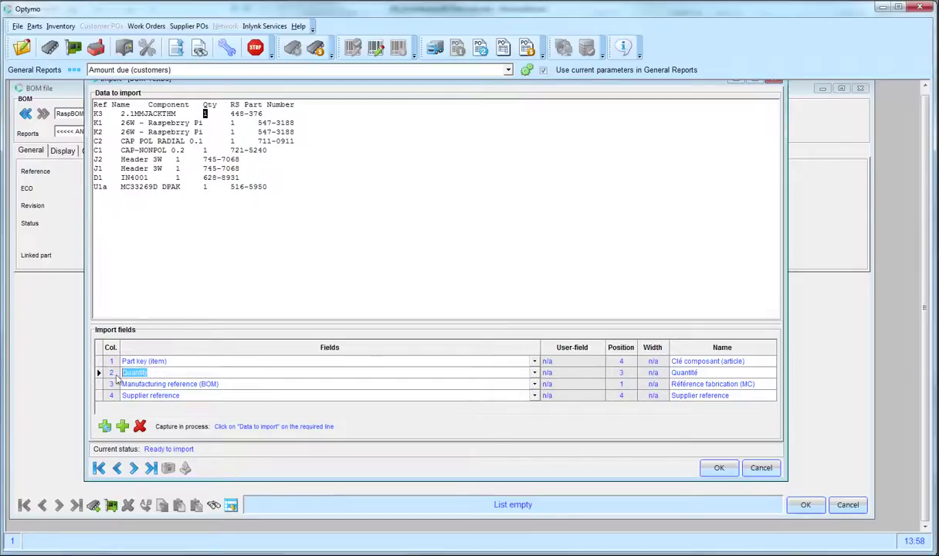
{"action": "left_click", "coordinate": [113, 385]}
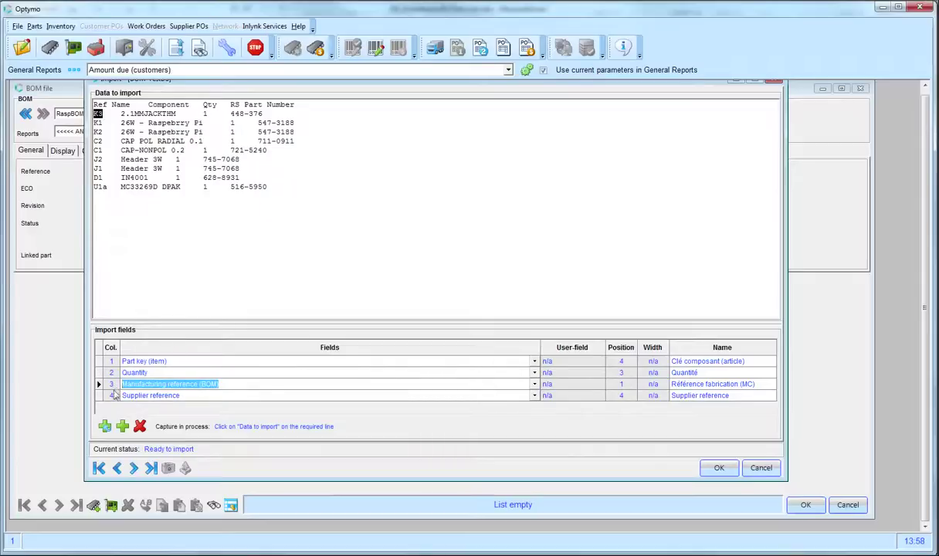
{"action": "left_click", "coordinate": [114, 395]}
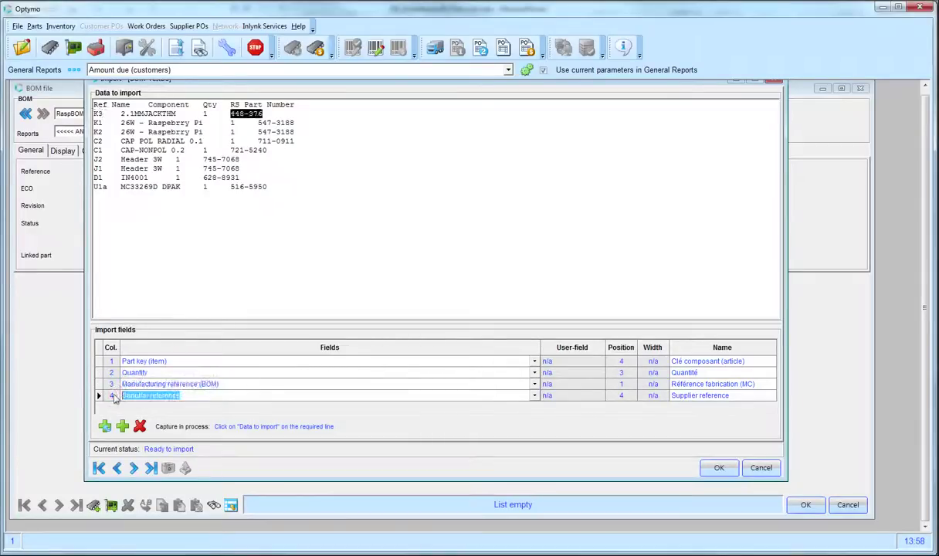
Step: Move past the separator and parts matching steps to the final Import step
{"action": "left_click", "coordinate": [133, 467]}
{"action": "left_click", "coordinate": [133, 468]}
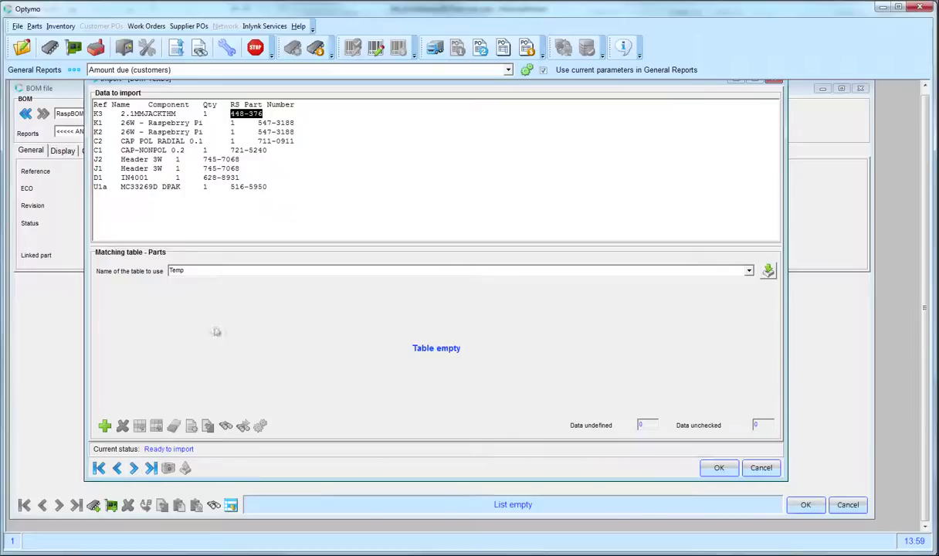
{"action": "left_click", "coordinate": [133, 469]}
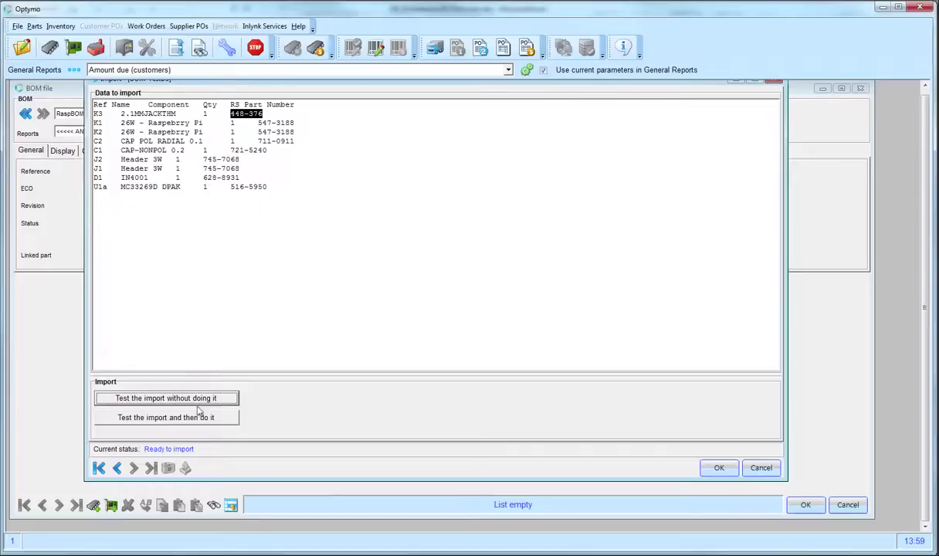
Step: Run a test import to show the parts matching table, with 628-8931 undefined
{"action": "left_click", "coordinate": [197, 398]}
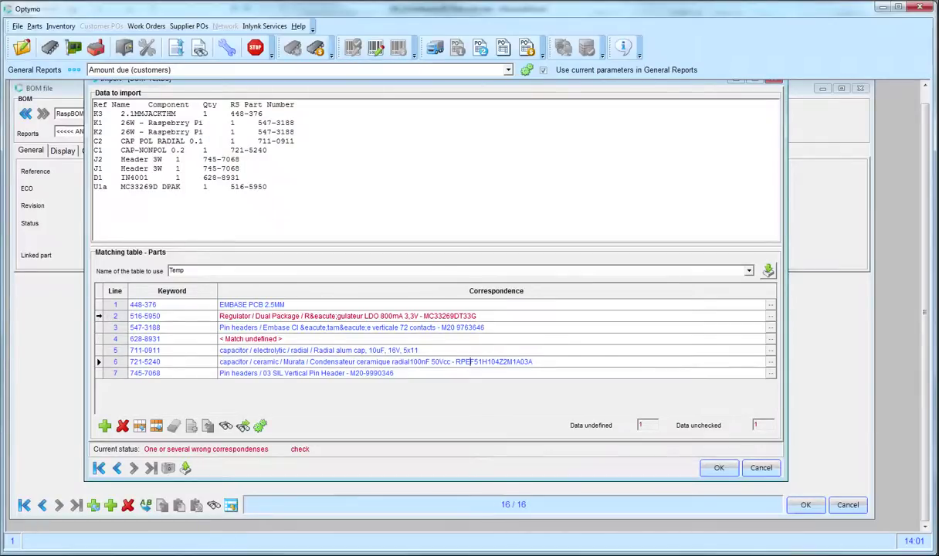
Step: Link keyword 516-5950 to the Regulator LDO 800mA 3,3V MC33269DT33G part
{"action": "left_click", "coordinate": [99, 316]}
{"action": "left_click", "coordinate": [769, 316]}
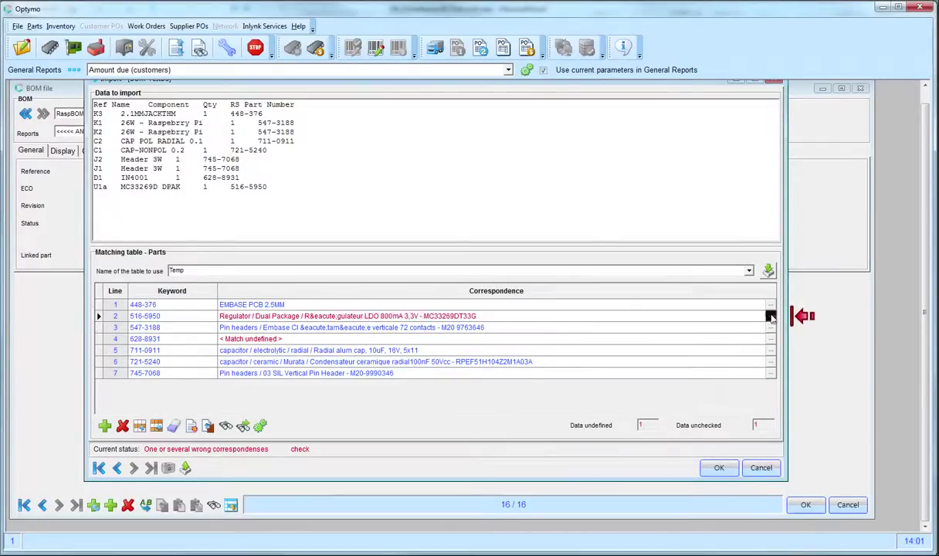
{"action": "left_click_drag", "start_coordinate": [455, 316], "coordinate": [391, 317]}
{"action": "type", "text": "0"}
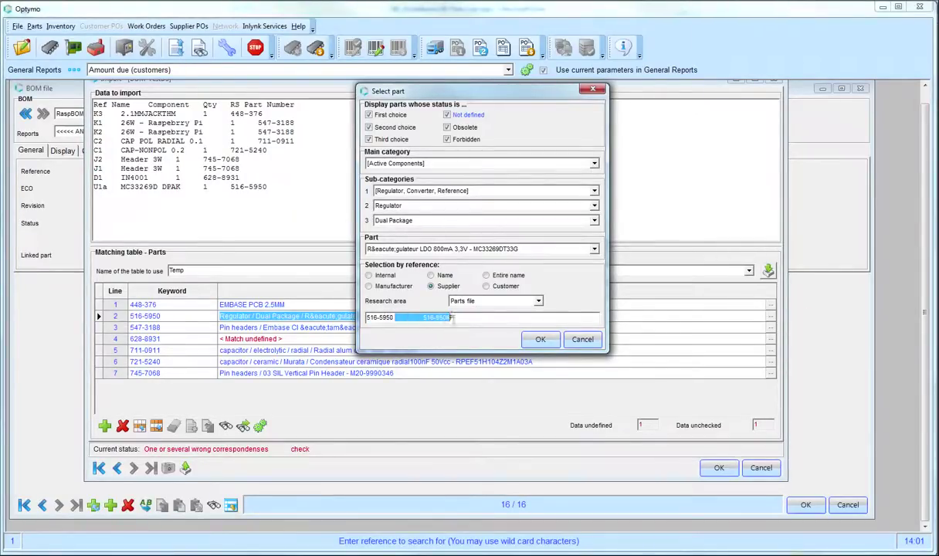
{"action": "key", "text": "Delete"}
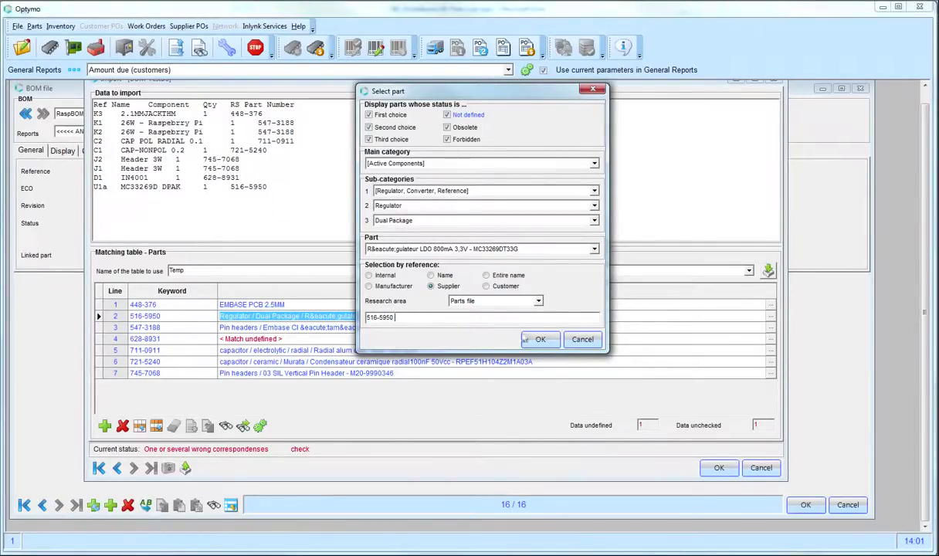
{"action": "left_click", "coordinate": [539, 339]}
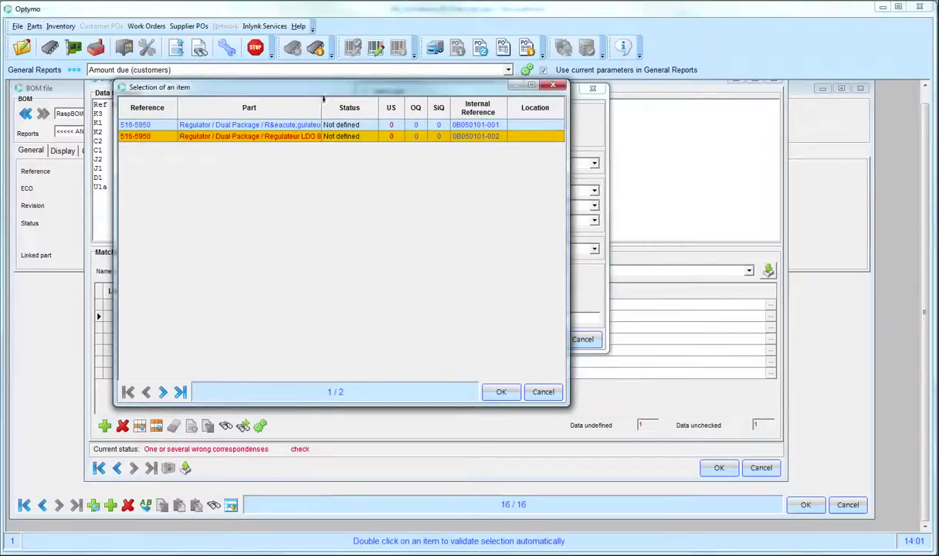
{"action": "left_click_drag", "start_coordinate": [352, 107], "coordinate": [400, 116]}
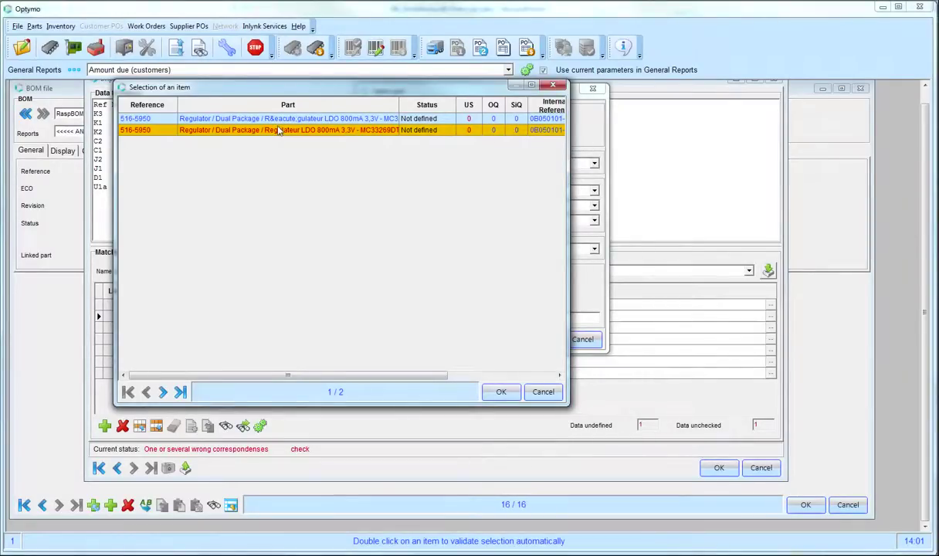
{"action": "double_click", "coordinate": [267, 130]}
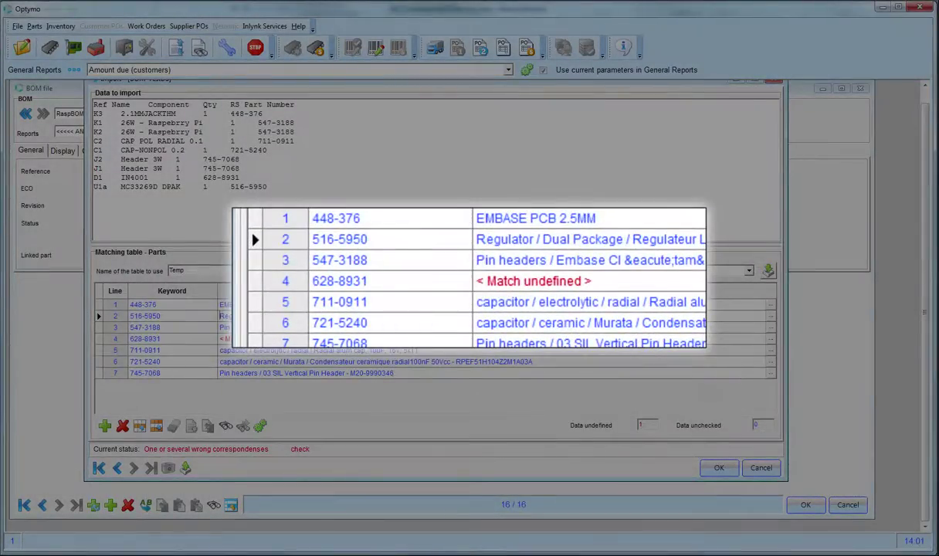
{"action": "left_click", "coordinate": [293, 338]}
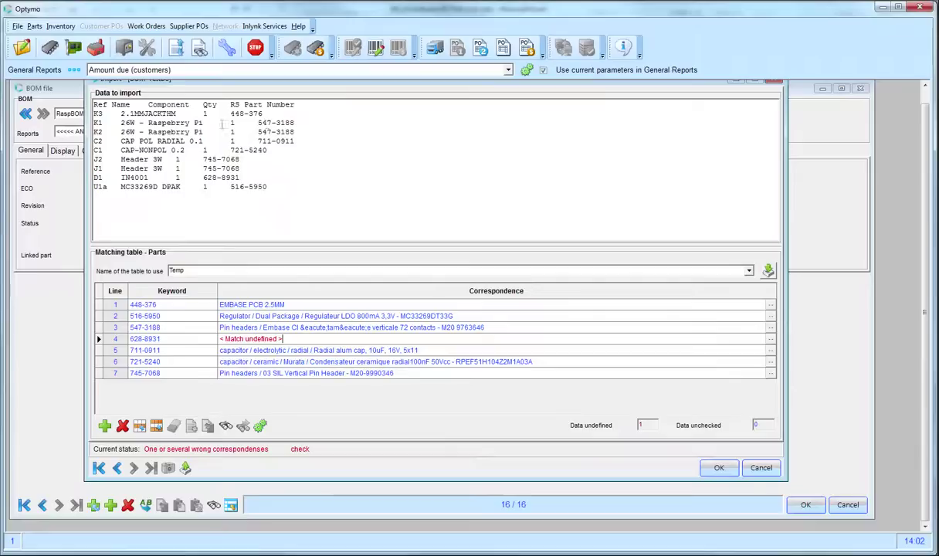
Step: Create the DIODE REDRESSEMENT 1N4001-E3 part from RS web data for 628-8931
{"action": "left_click", "coordinate": [50, 49]}
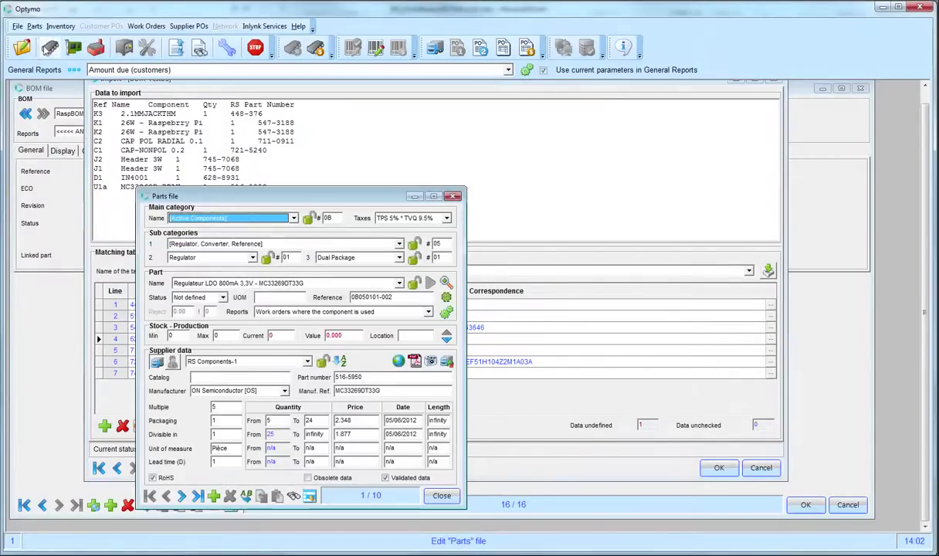
{"action": "left_click_drag", "start_coordinate": [466, 183], "coordinate": [559, 123]}
{"action": "left_click", "coordinate": [668, 288]}
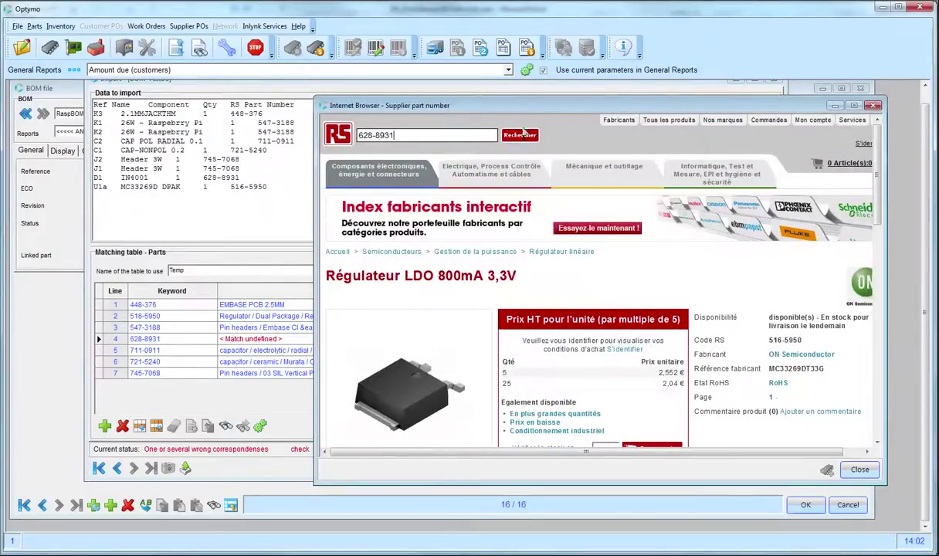
{"action": "left_click", "coordinate": [521, 134]}
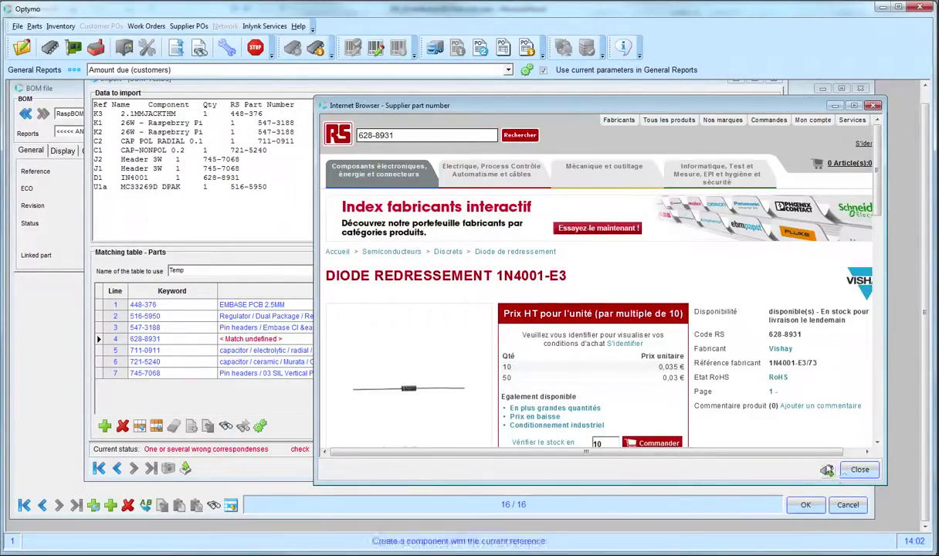
{"action": "left_click", "coordinate": [827, 471]}
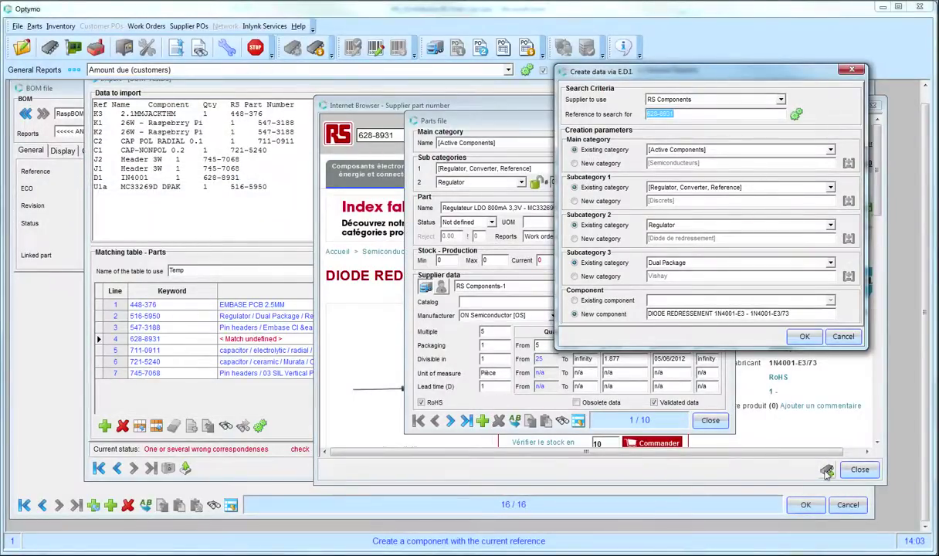
{"action": "left_click", "coordinate": [803, 337]}
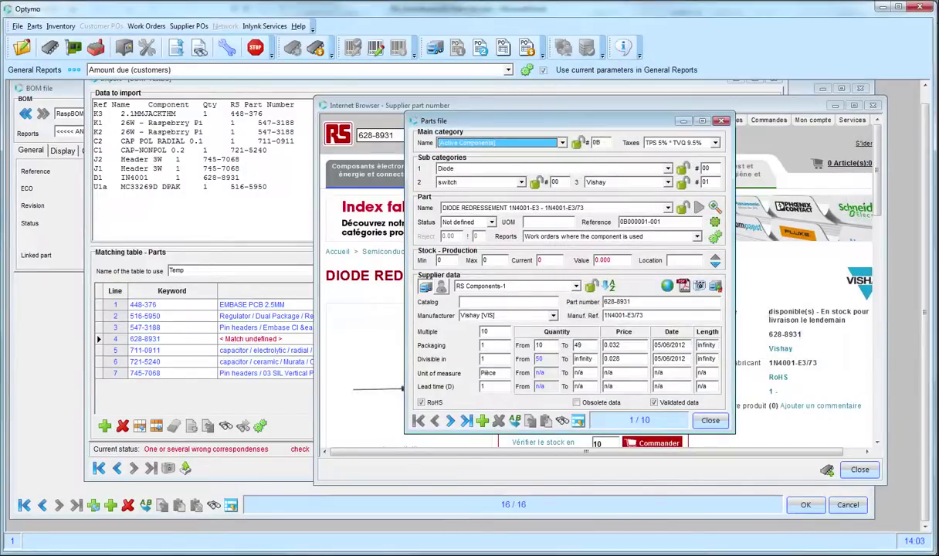
{"action": "left_click", "coordinate": [710, 421]}
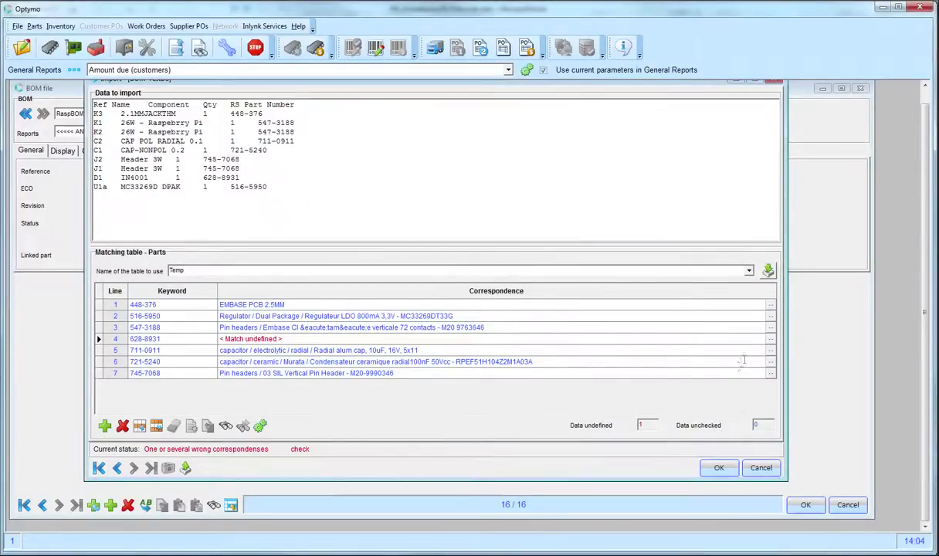
Step: Match keyword 628-8931 to the 1N4001 diode, then test and run the RaspBOM import
{"action": "left_click", "coordinate": [770, 341]}
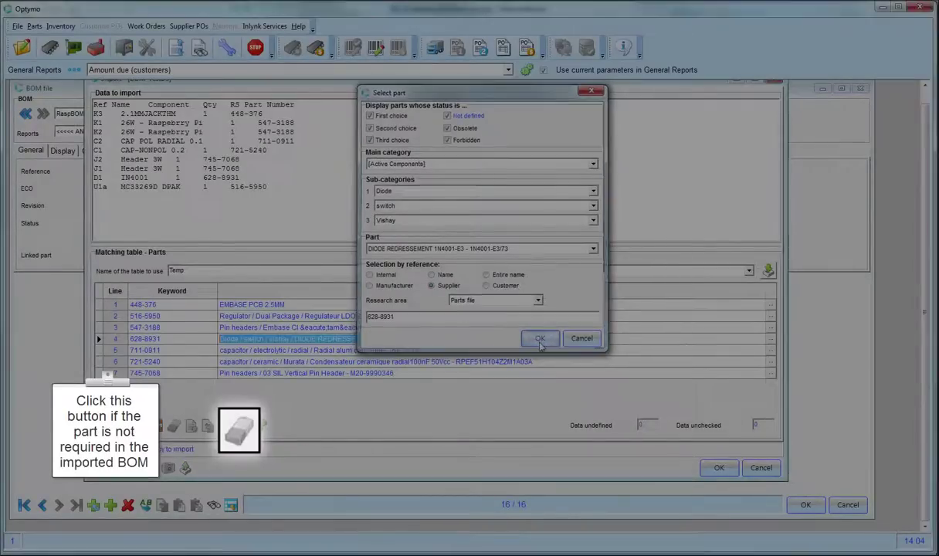
{"action": "key", "text": "Return"}
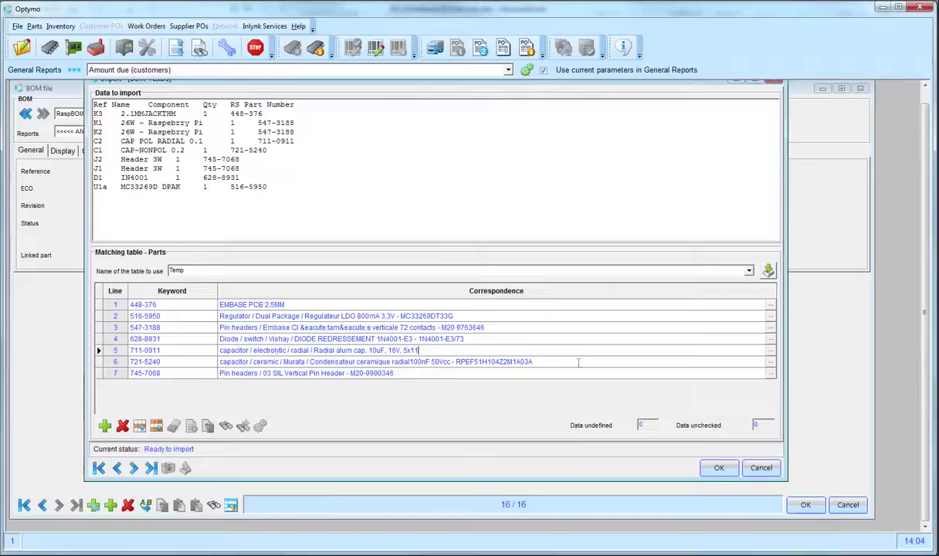
{"action": "left_click", "coordinate": [153, 468]}
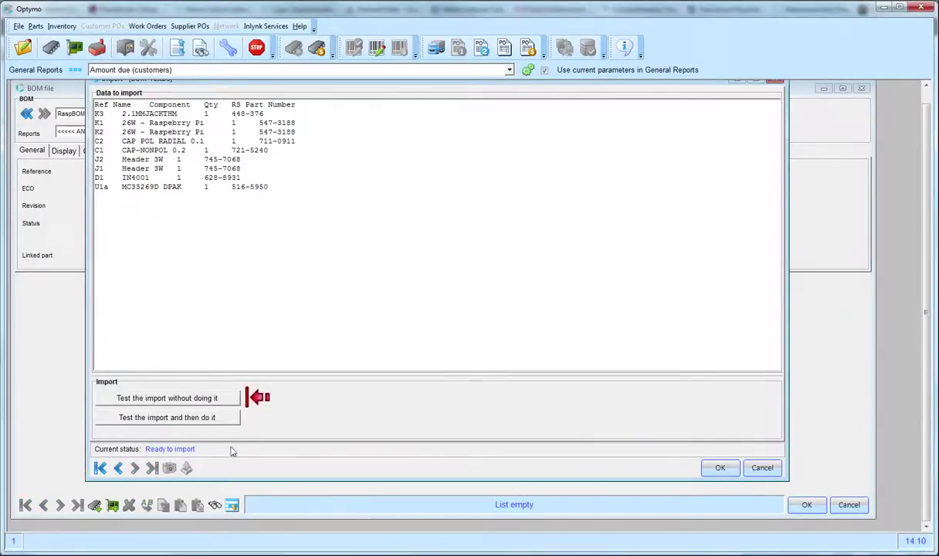
{"action": "left_click", "coordinate": [207, 400]}
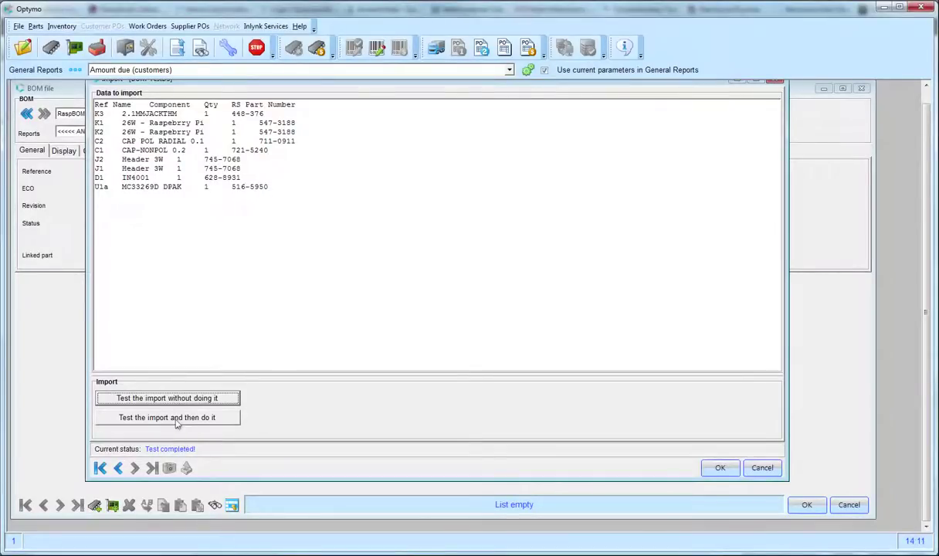
{"action": "left_click", "coordinate": [176, 419]}
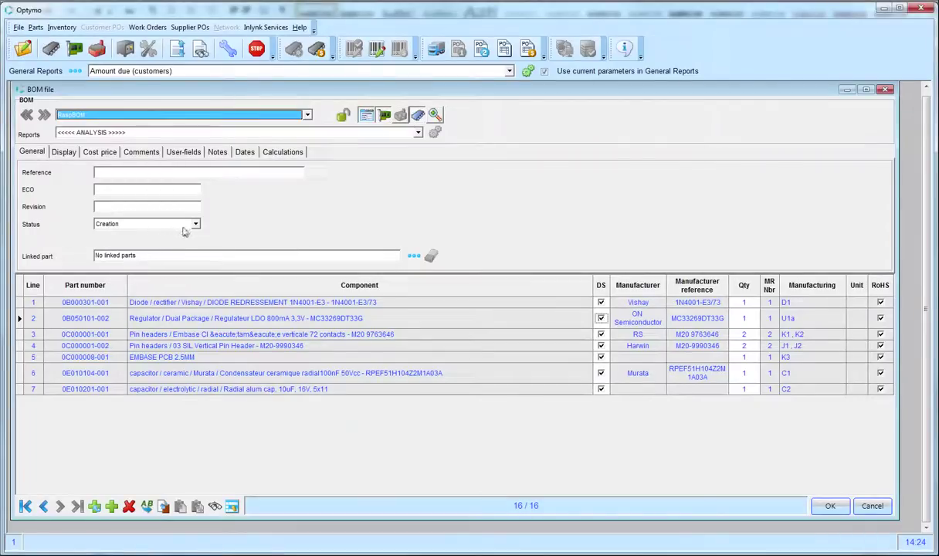
Step: Set RaspBOM's status to Prototype and close the BOM file
{"action": "left_click", "coordinate": [196, 224]}
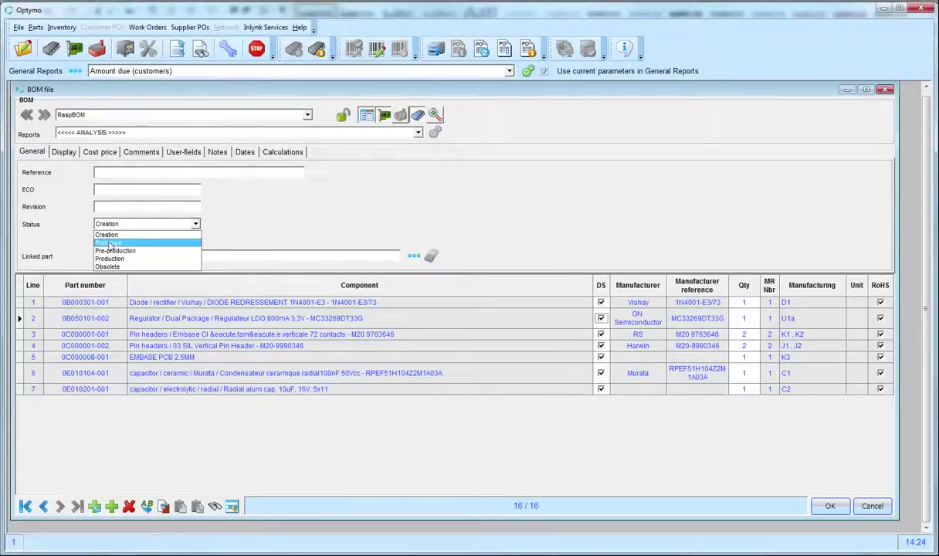
{"action": "left_click", "coordinate": [103, 242]}
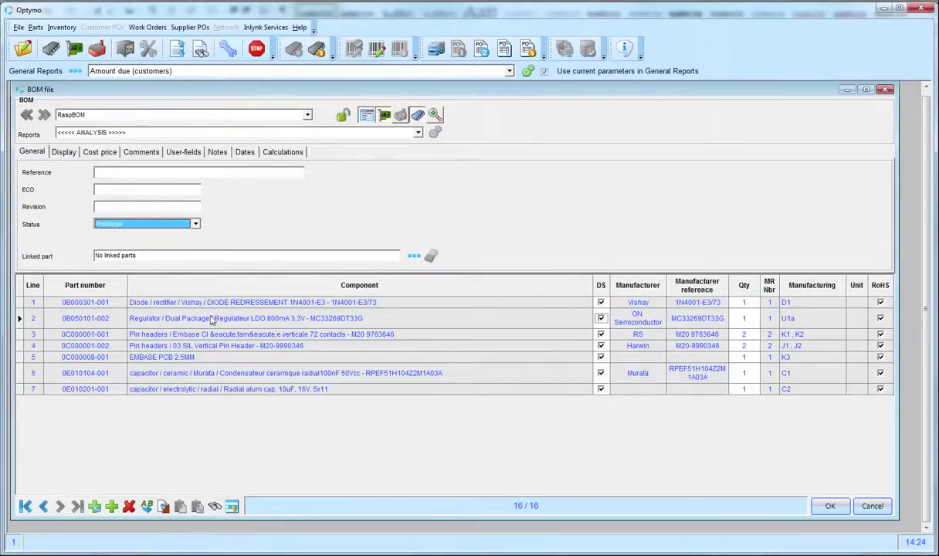
{"action": "left_click", "coordinate": [834, 508]}
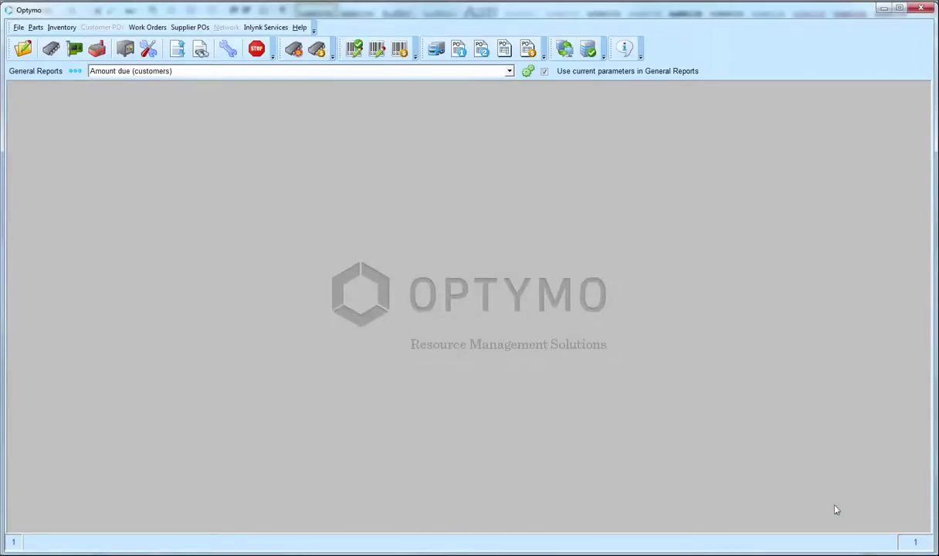
Step: Create a new work order named Rasp-WO
{"action": "left_click", "coordinate": [98, 51]}
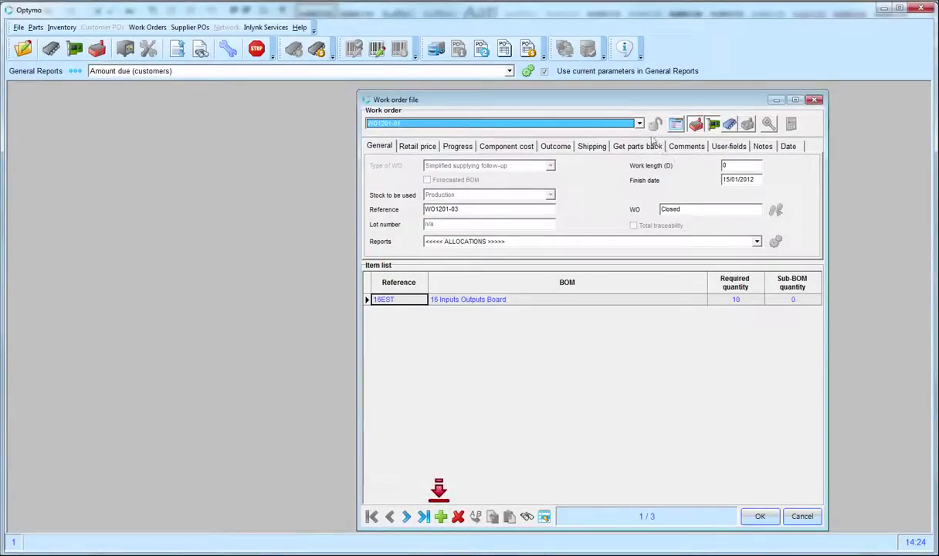
{"action": "left_click", "coordinate": [440, 516]}
{"action": "left_click", "coordinate": [273, 172]}
{"action": "left_click_drag", "start_coordinate": [273, 171], "coordinate": [187, 165]}
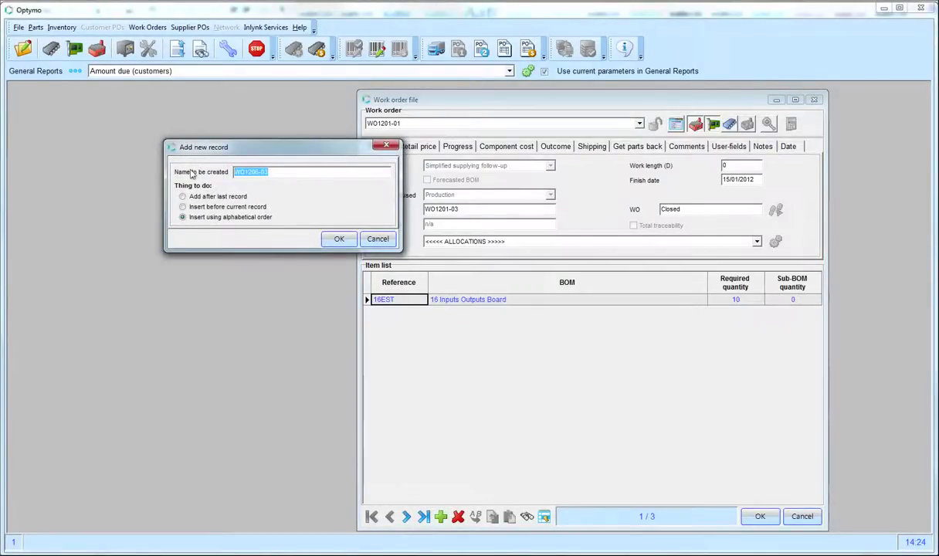
{"action": "type", "text": "Rasp-WO"}
{"action": "left_click", "coordinate": [338, 237]}
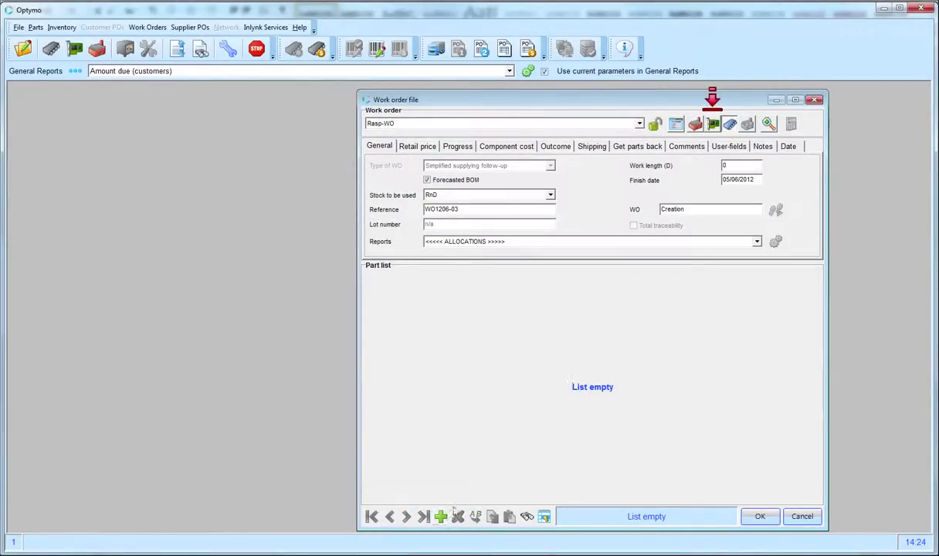
Step: Add RaspBOM with quantity 1 to Rasp-WO, review its seven-part list, and save
{"action": "left_click", "coordinate": [712, 124]}
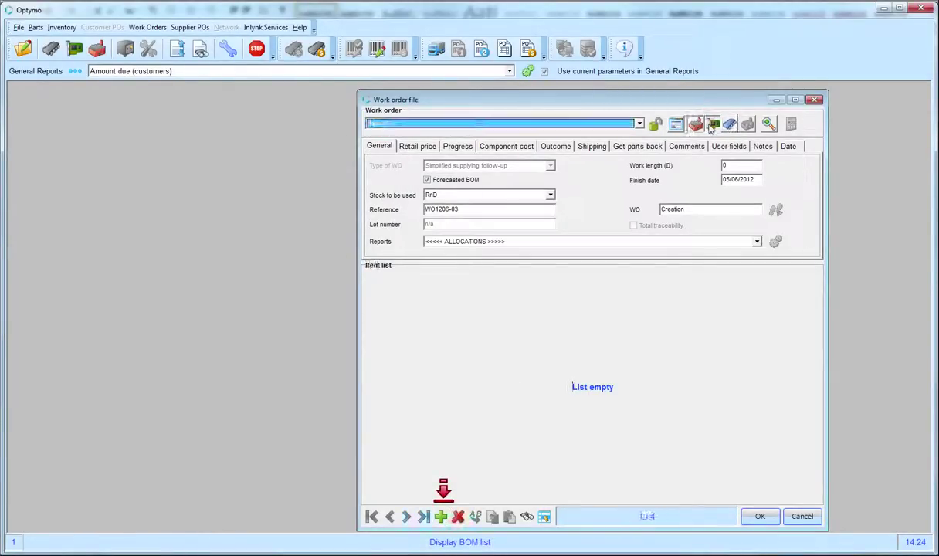
{"action": "left_click", "coordinate": [440, 516]}
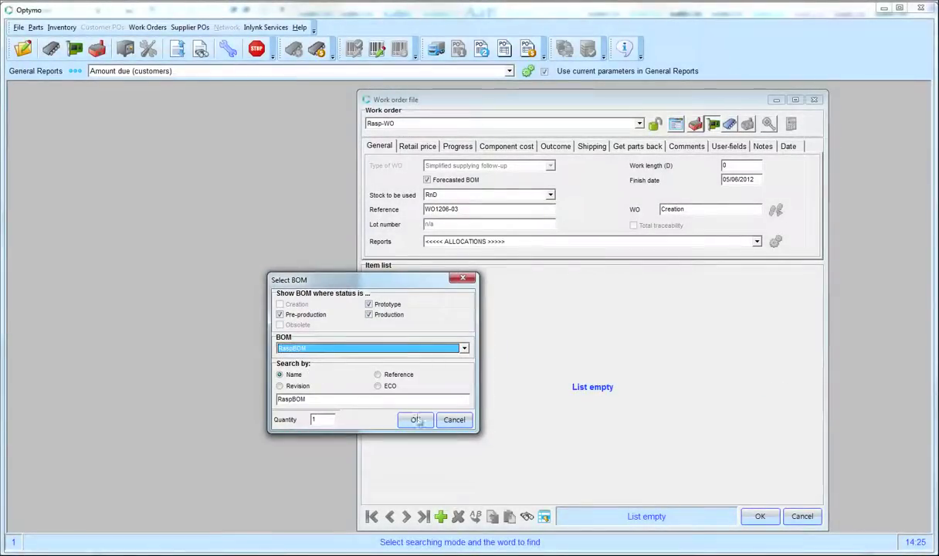
{"action": "left_click", "coordinate": [416, 420]}
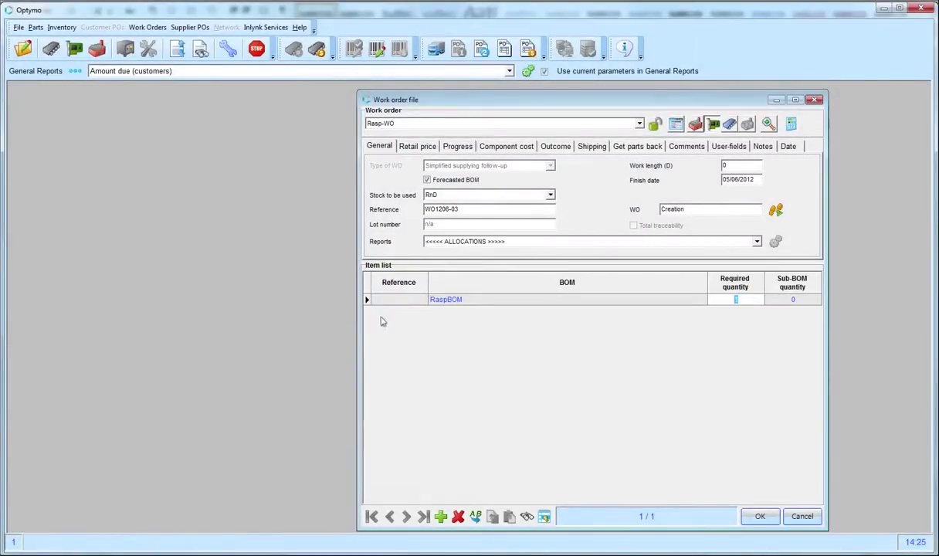
{"action": "left_click", "coordinate": [367, 300]}
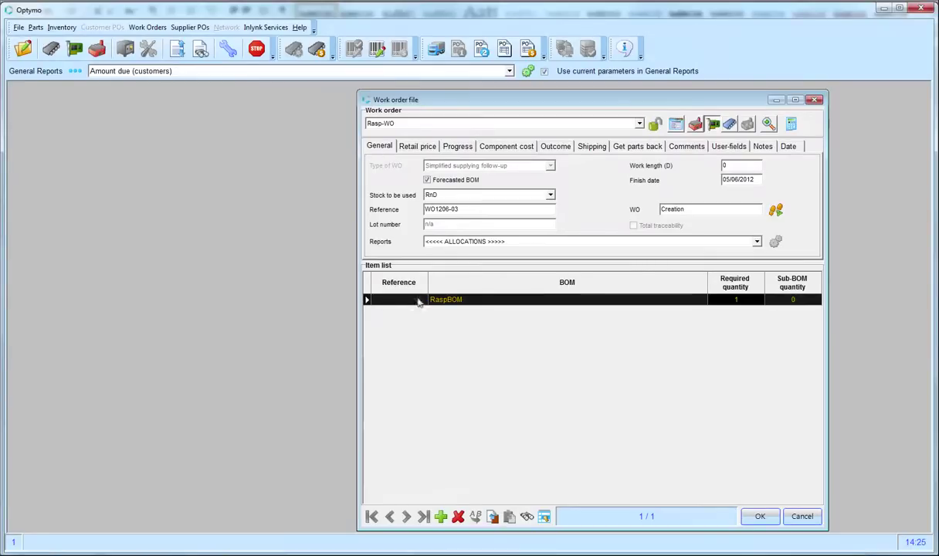
{"action": "left_click", "coordinate": [450, 302]}
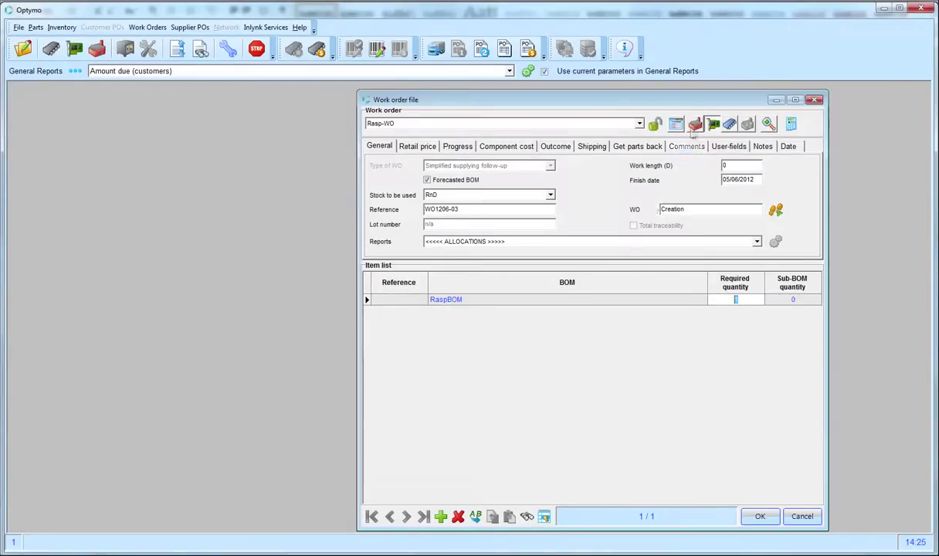
{"action": "left_click", "coordinate": [730, 124]}
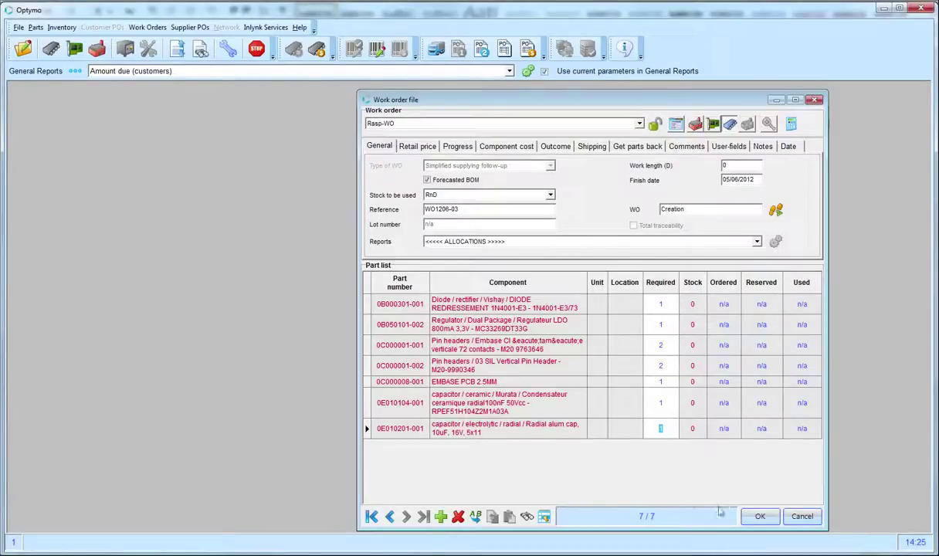
{"action": "left_click", "coordinate": [761, 517]}
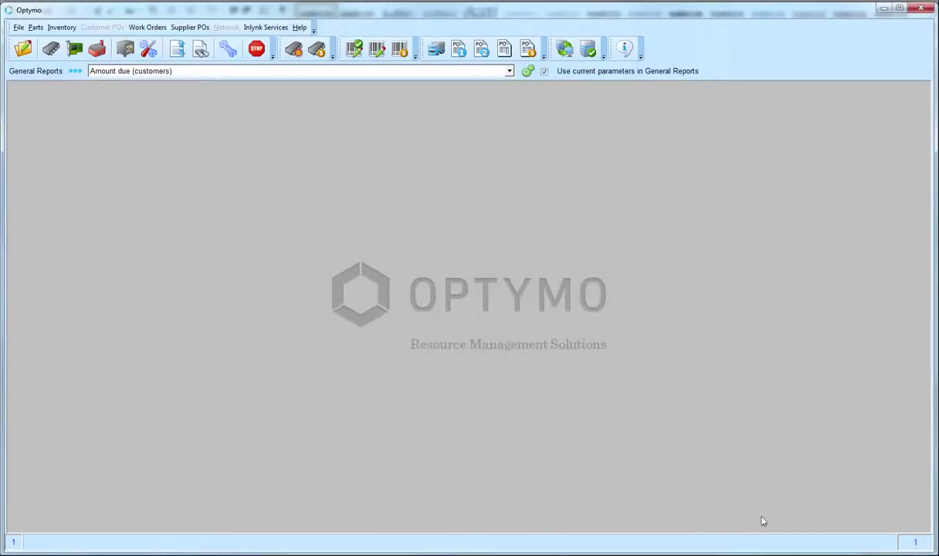
Step: Load the Rasp-WO work order's parts into the purchase order parts selection
{"action": "left_click", "coordinate": [458, 50]}
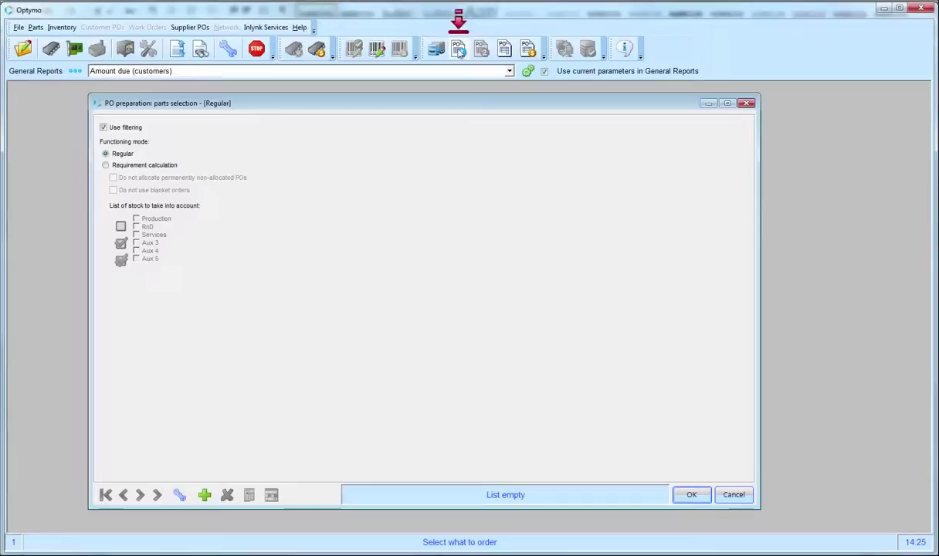
{"action": "left_click", "coordinate": [204, 496]}
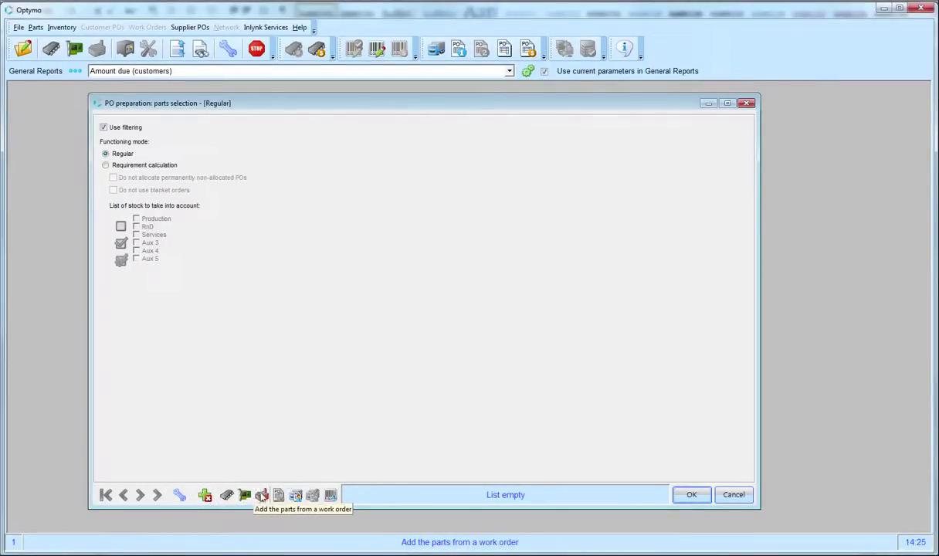
{"action": "left_click", "coordinate": [261, 495]}
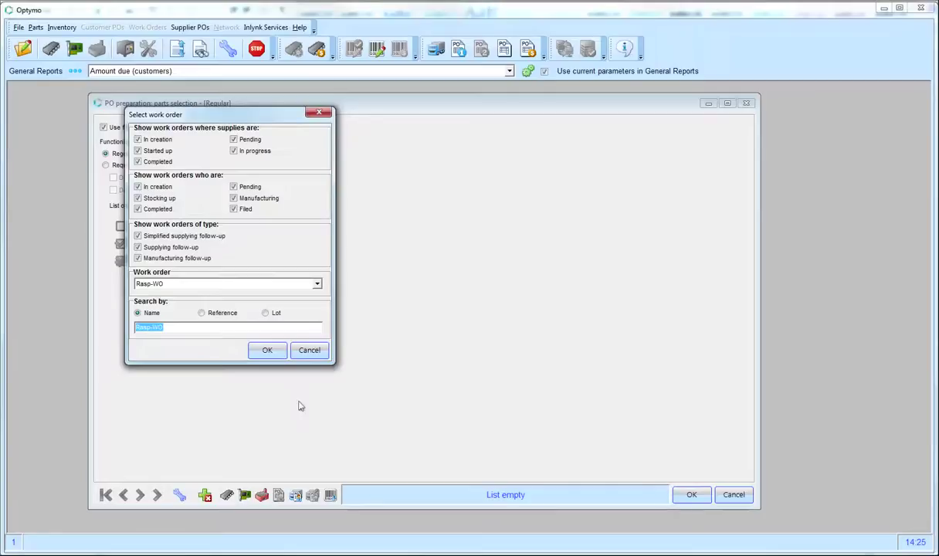
{"action": "left_click", "coordinate": [264, 350]}
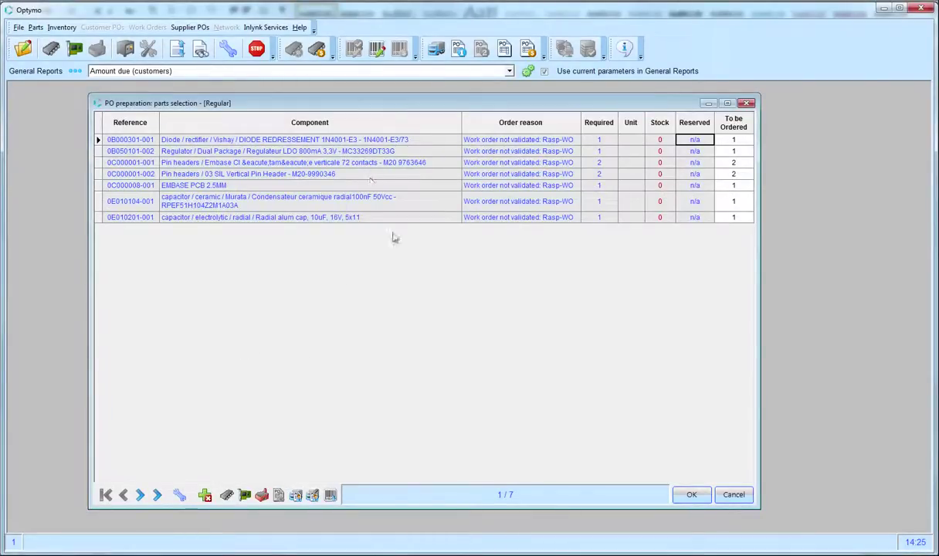
Step: Save the selection as purchase order preparation 00002 and open its supplier selection
{"action": "left_click", "coordinate": [691, 495]}
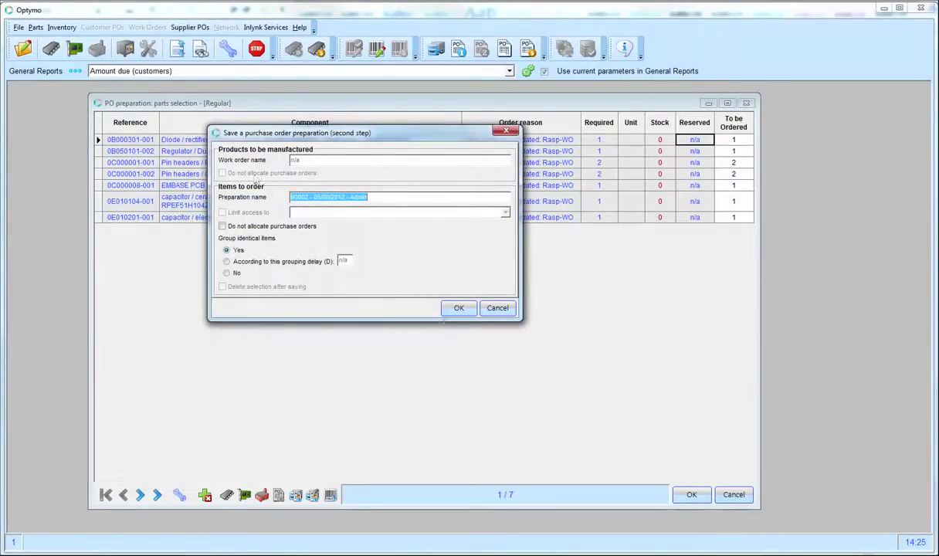
{"action": "left_click", "coordinate": [459, 309]}
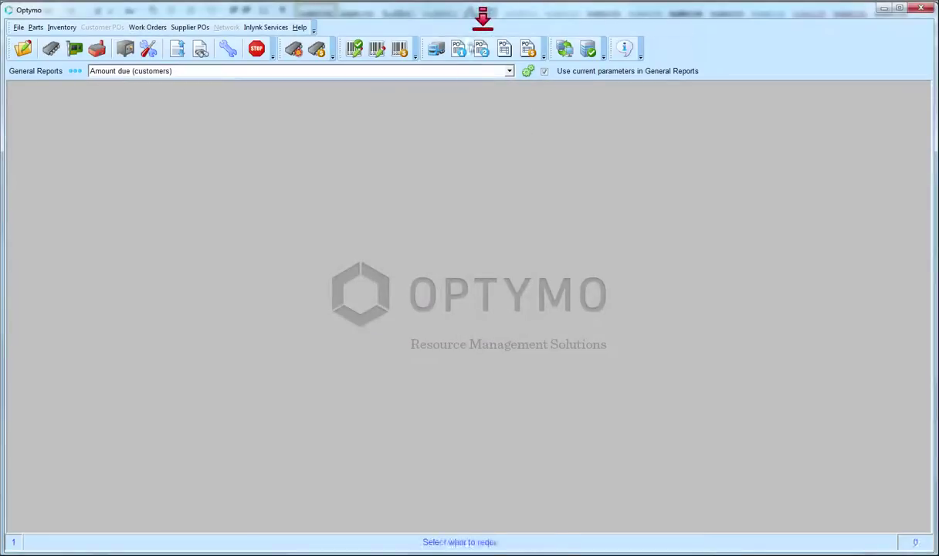
{"action": "left_click", "coordinate": [483, 51]}
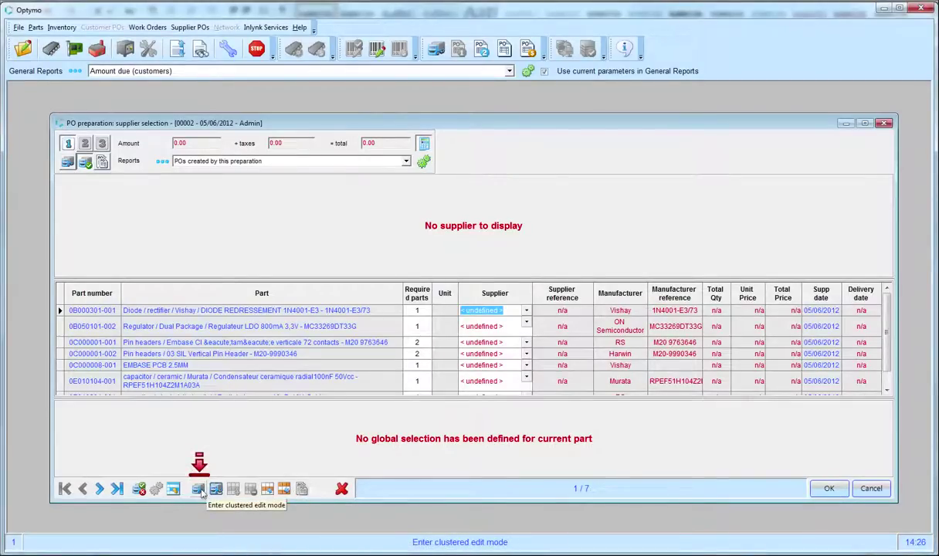
Step: Assign RS Components as the supplier for all parts using bulk editing
{"action": "left_click", "coordinate": [199, 489]}
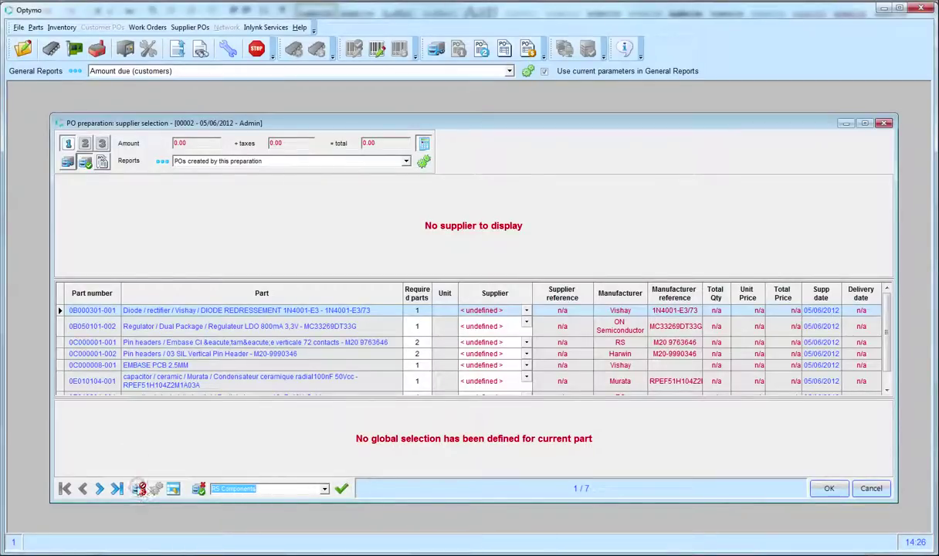
{"action": "left_click", "coordinate": [345, 491]}
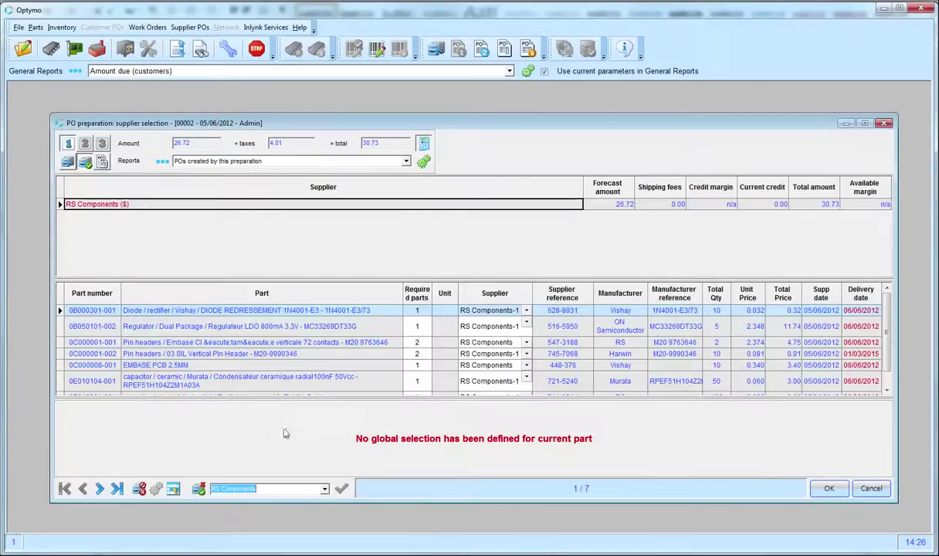
{"action": "left_click", "coordinate": [199, 488]}
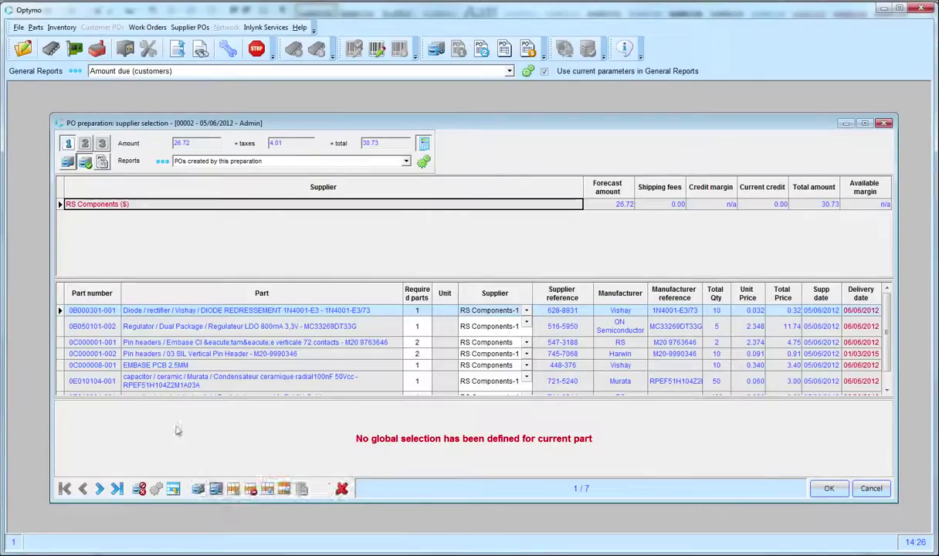
Step: Add the selection to the global selection, generate quotation request RFQ1206-03, and save
{"action": "left_click", "coordinate": [232, 489]}
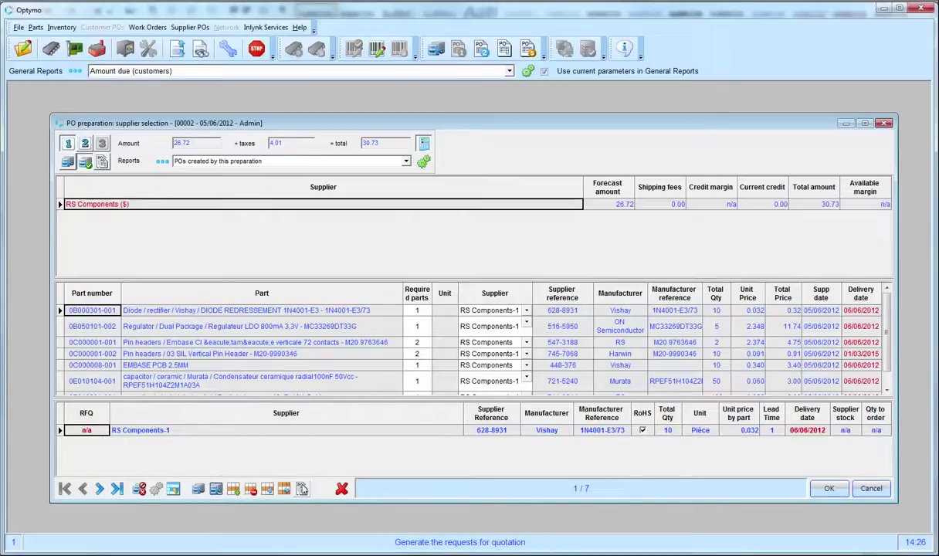
{"action": "left_click", "coordinate": [301, 489]}
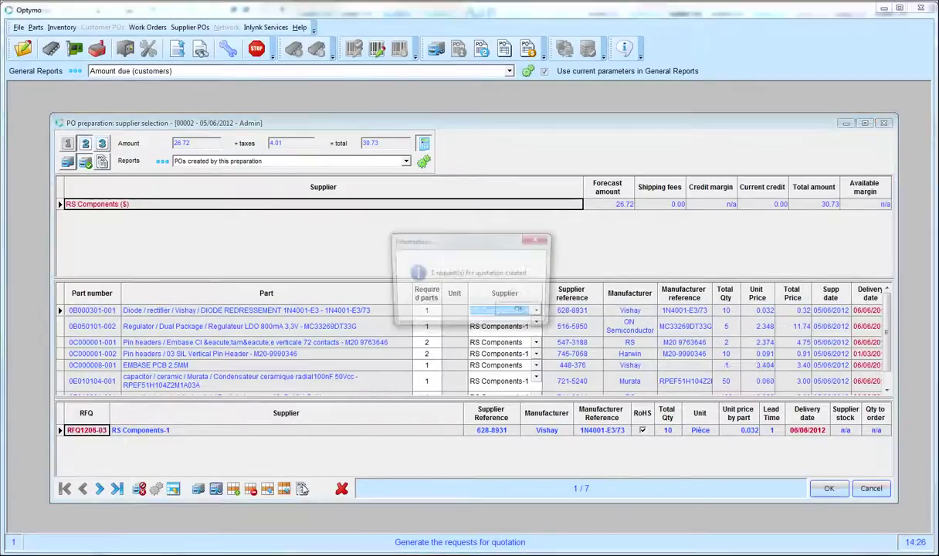
{"action": "left_click", "coordinate": [521, 311]}
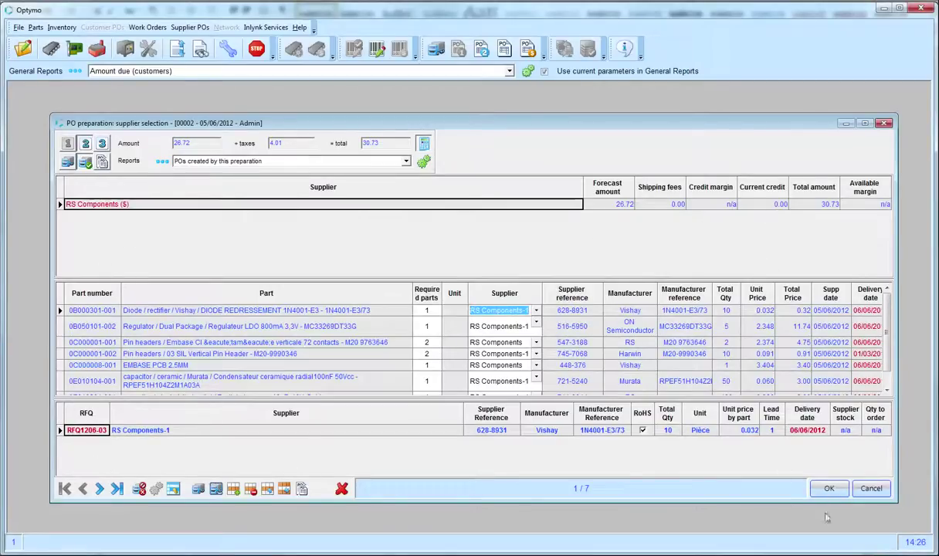
{"action": "left_click", "coordinate": [830, 490]}
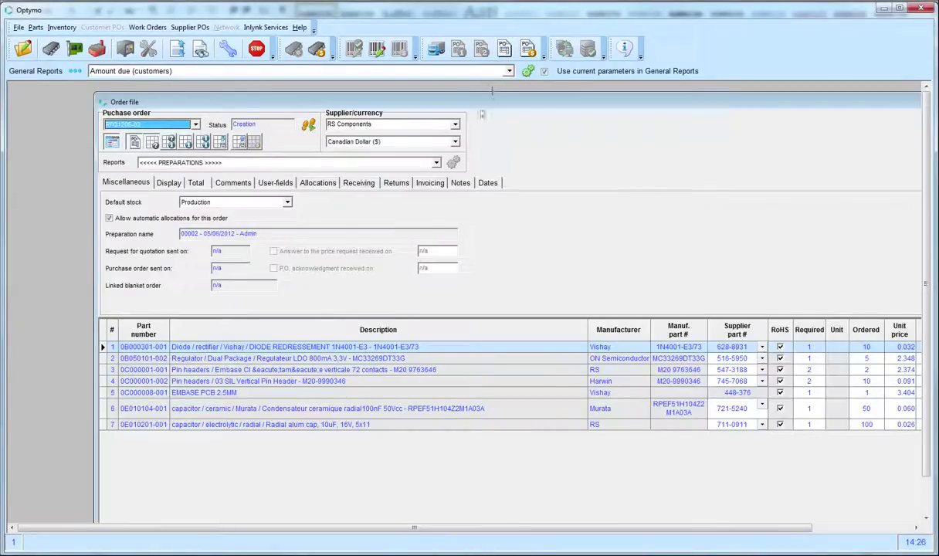
Step: Send RFQ1206-03 to RS Components via E.D.I. functions > Request for quotation
{"action": "left_click_drag", "start_coordinate": [479, 105], "coordinate": [393, 95]}
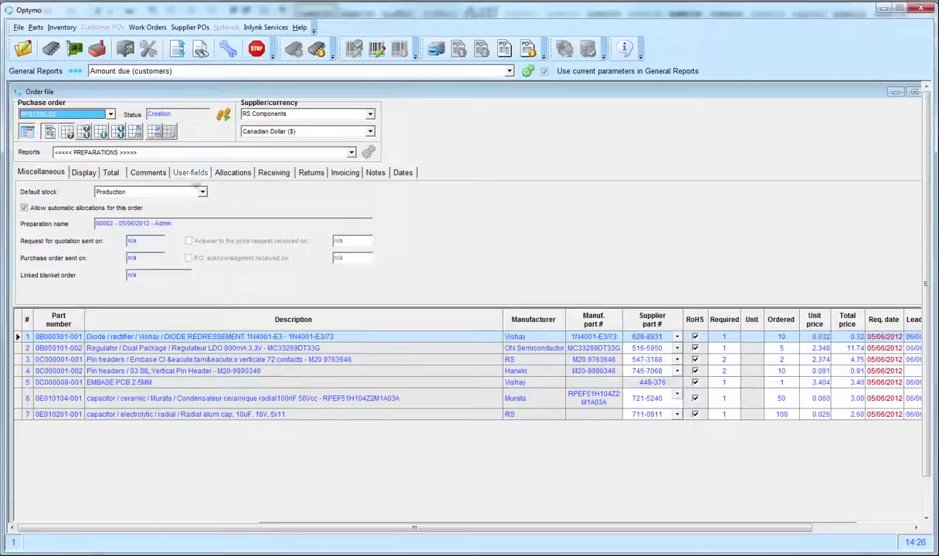
{"action": "left_click_drag", "start_coordinate": [11, 259], "coordinate": [133, 259]}
{"action": "left_click_drag", "start_coordinate": [259, 93], "coordinate": [165, 107]}
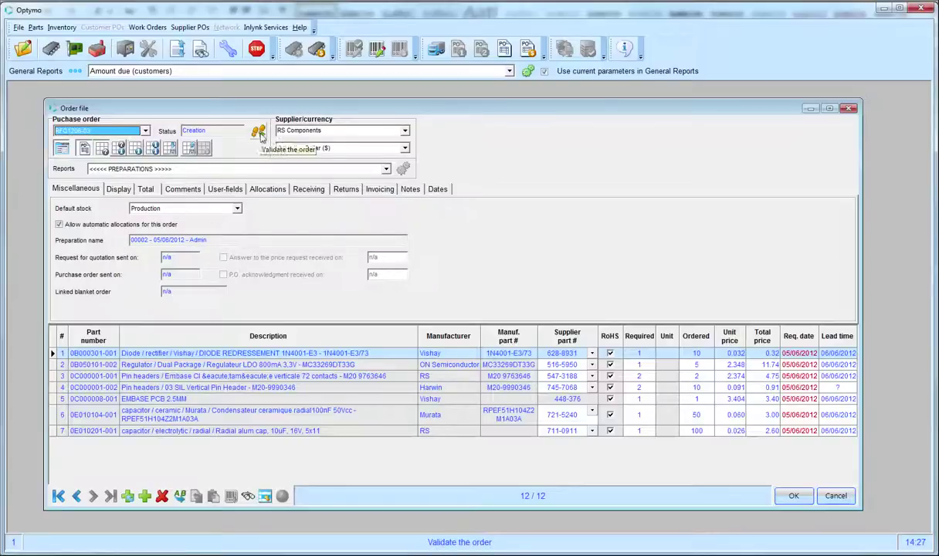
{"action": "left_click", "coordinate": [265, 495]}
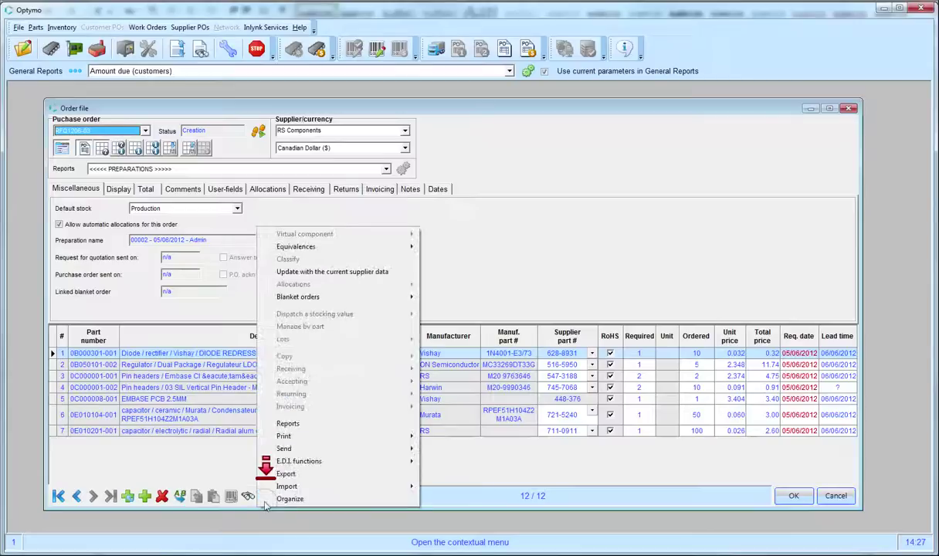
{"action": "mouse_move", "coordinate": [300, 462]}
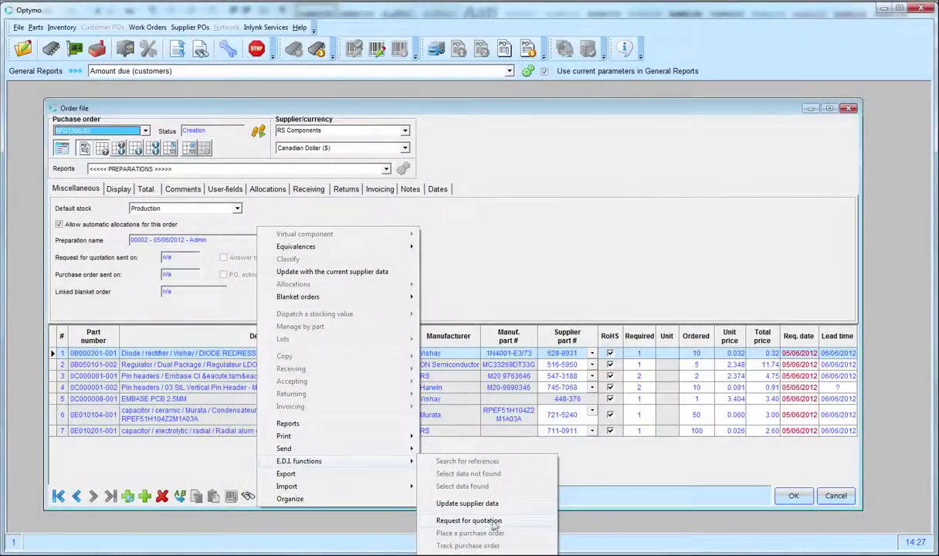
{"action": "left_click", "coordinate": [495, 522]}
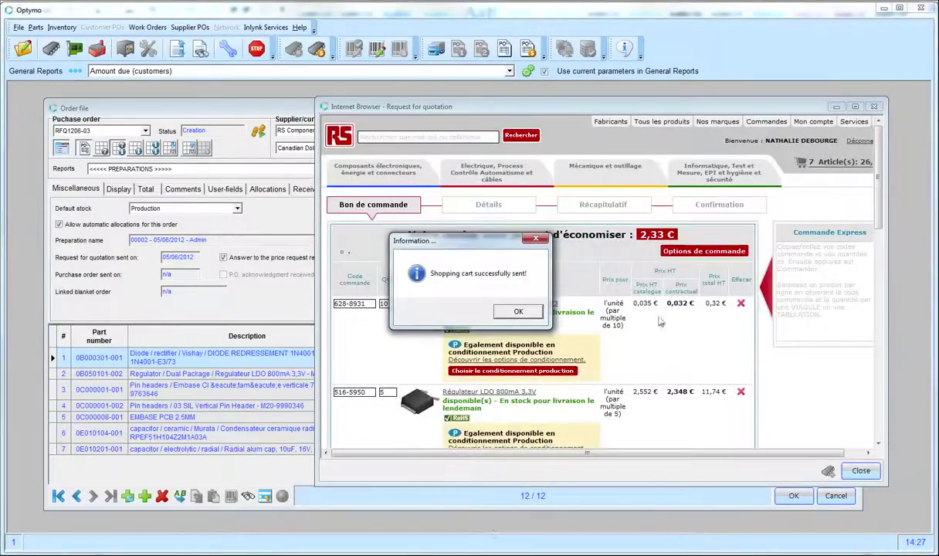
Step: Acknowledge the cart-sent and order-update notices, then close the RS web cart at 26,68 € excl. tax
{"action": "left_click", "coordinate": [519, 311]}
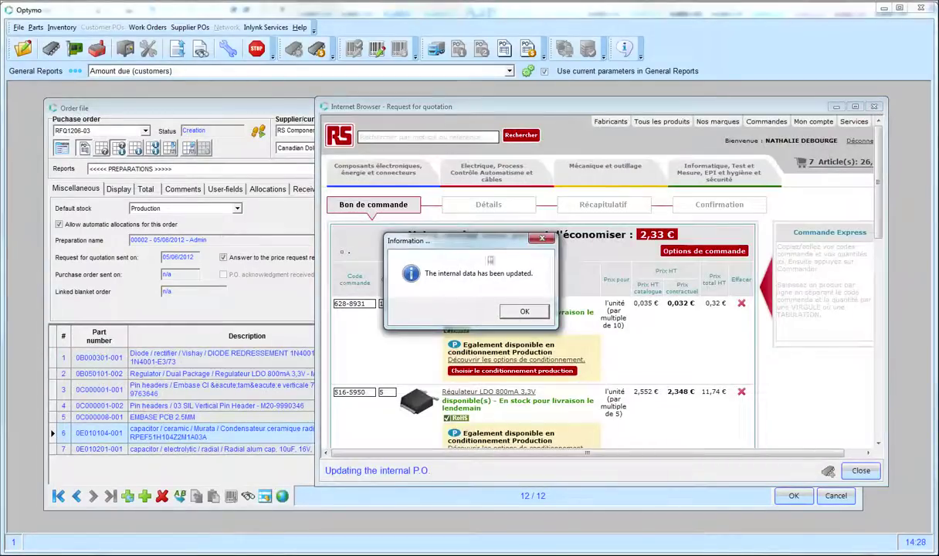
{"action": "left_click", "coordinate": [522, 312]}
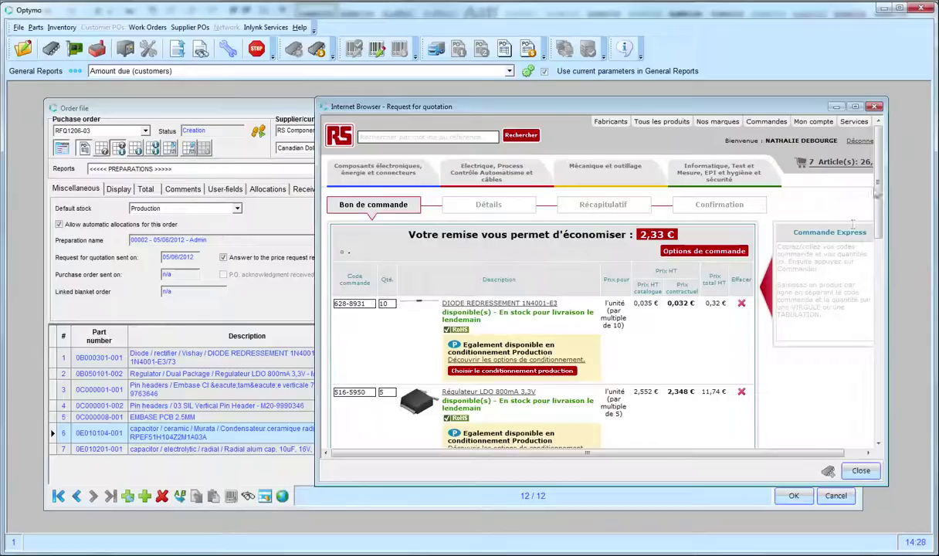
{"action": "scroll", "coordinate": [872, 239], "scroll_direction": "down", "scroll_amount": 8}
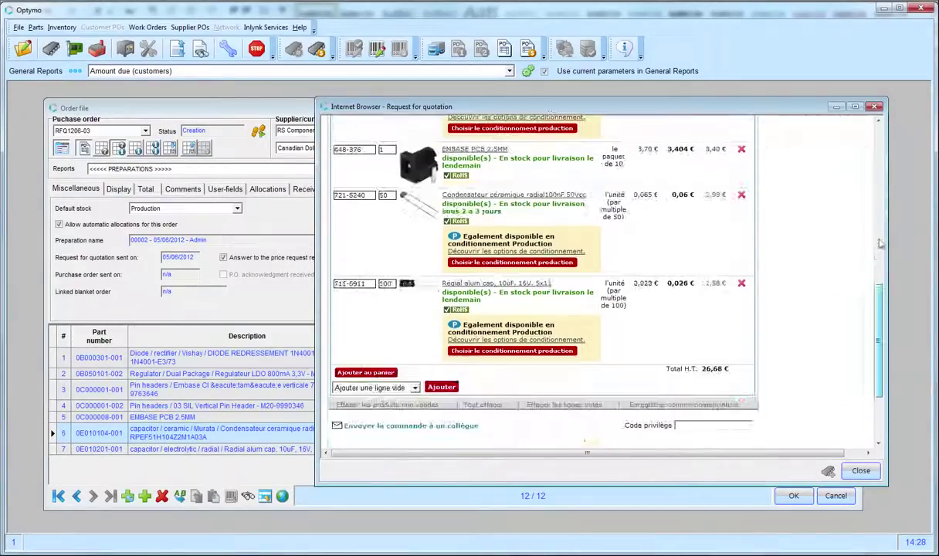
{"action": "left_click", "coordinate": [861, 471]}
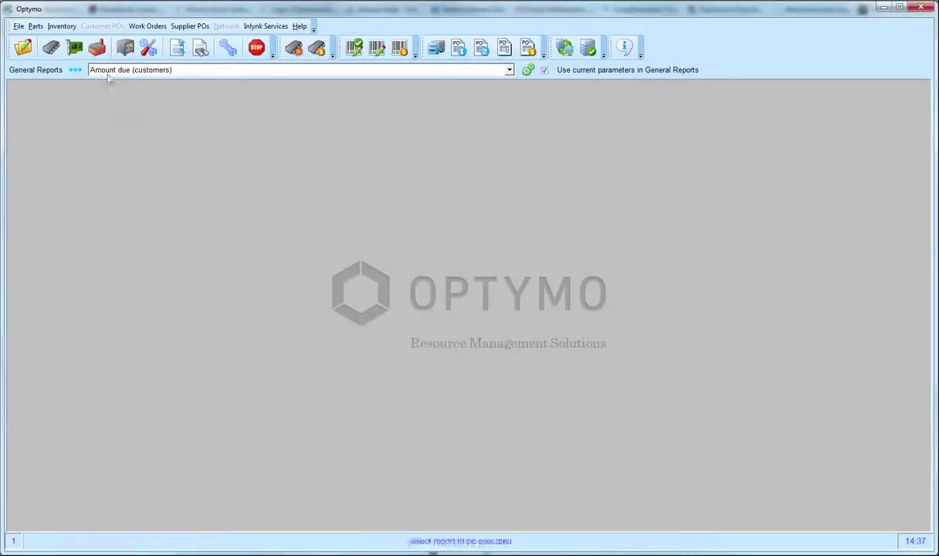
Step: Validate the RS Components purchase order, allocating surplus to stock by default
{"action": "left_click", "coordinate": [508, 51]}
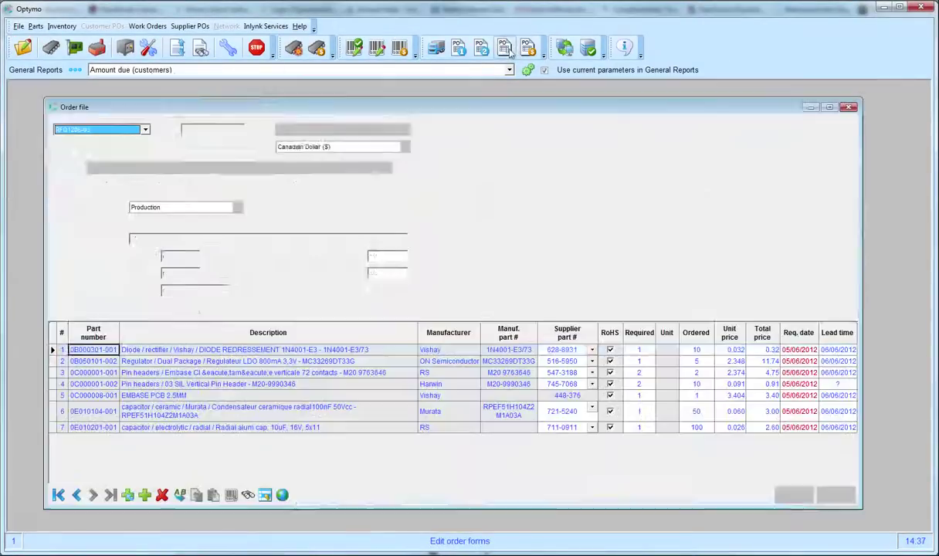
{"action": "left_click", "coordinate": [258, 131]}
{"action": "left_click", "coordinate": [467, 311]}
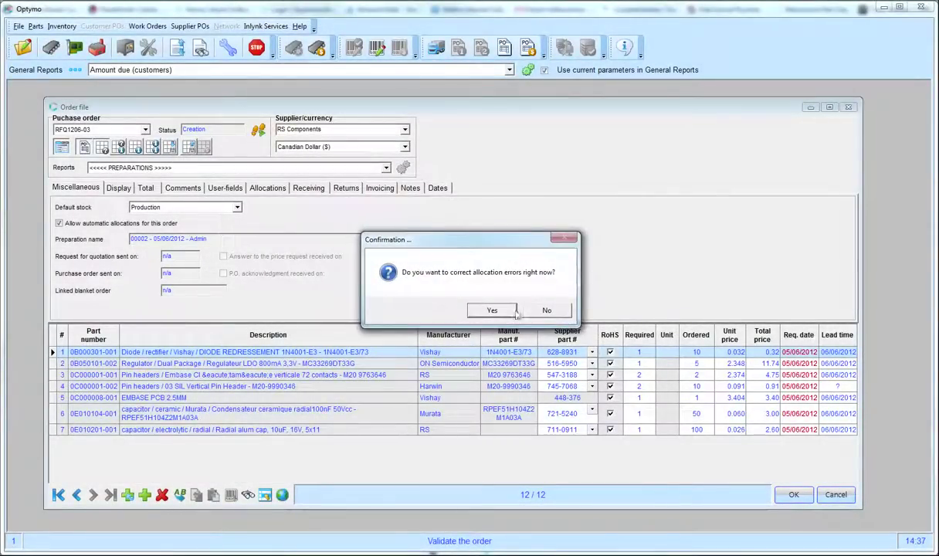
{"action": "left_click", "coordinate": [488, 310]}
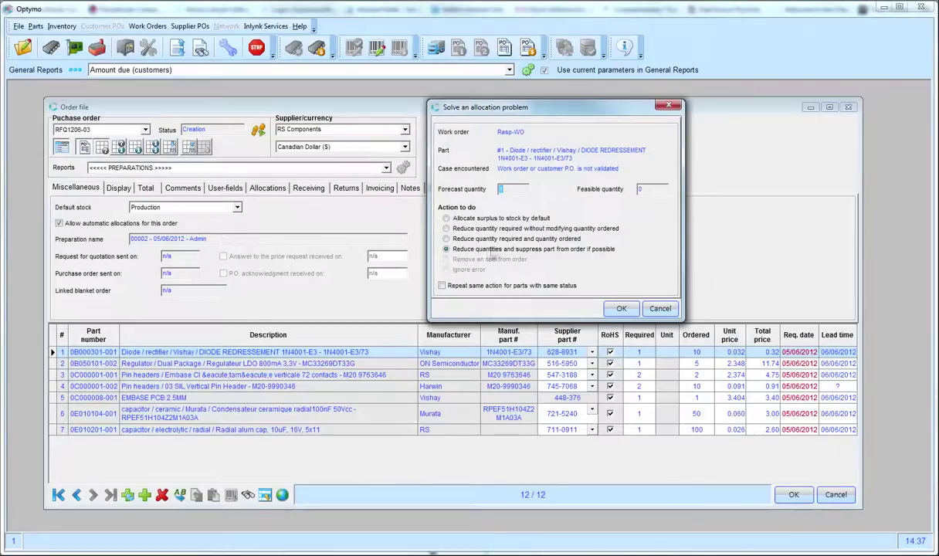
{"action": "left_click", "coordinate": [446, 218]}
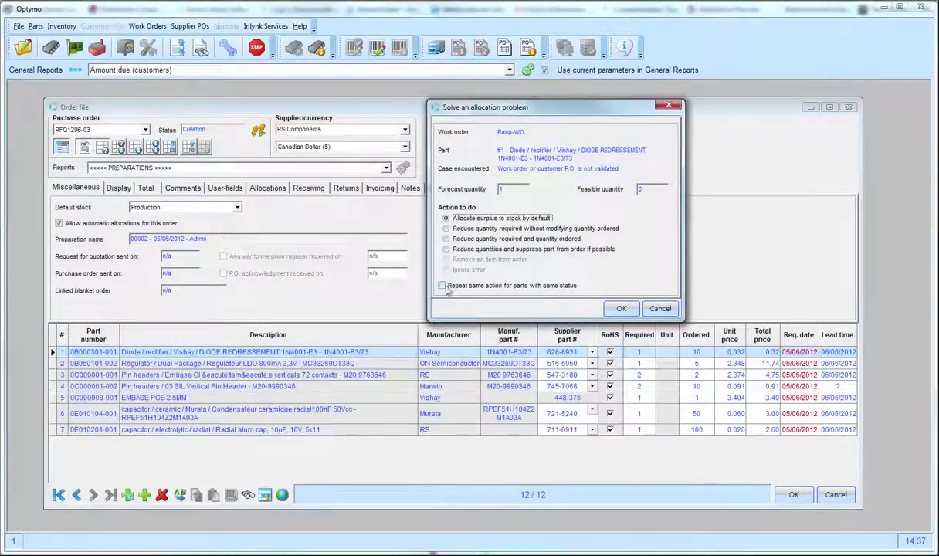
{"action": "key", "text": "Return"}
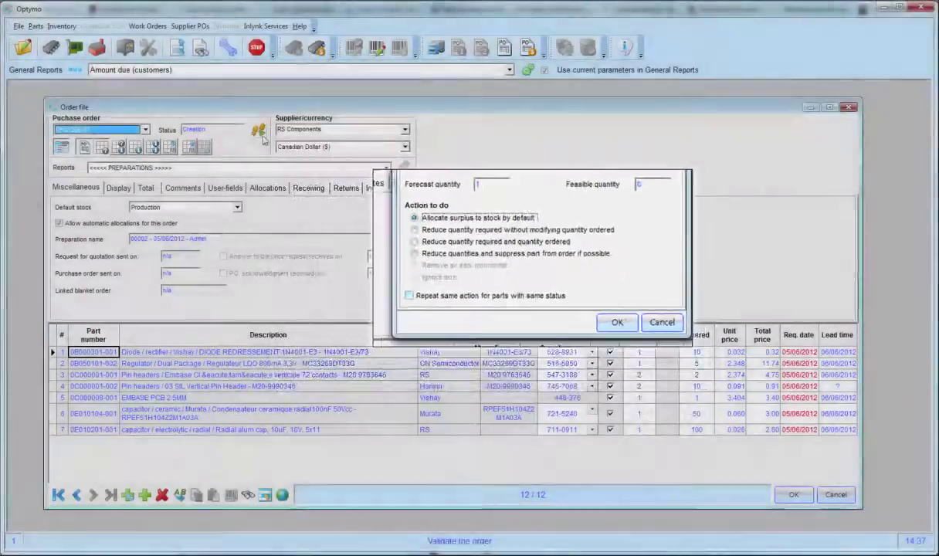
{"action": "left_click", "coordinate": [258, 131]}
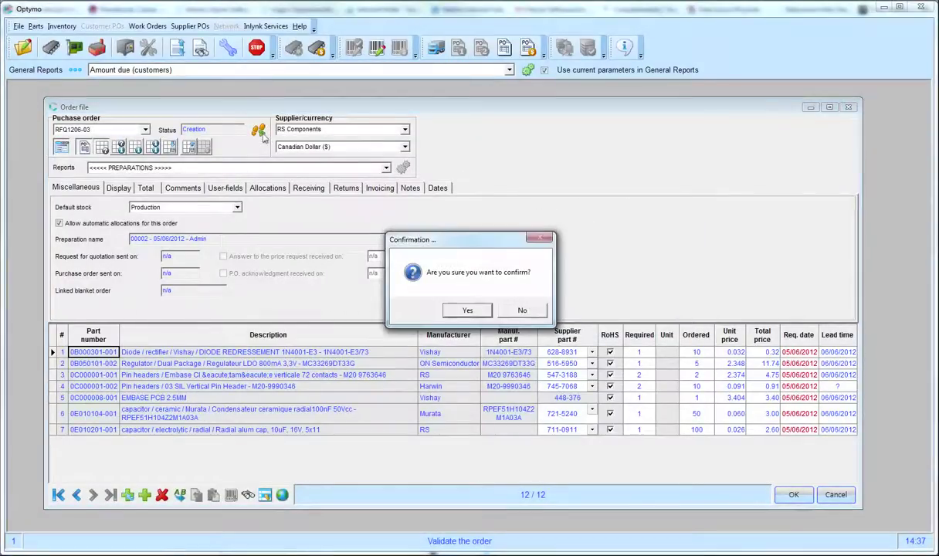
{"action": "left_click", "coordinate": [466, 310]}
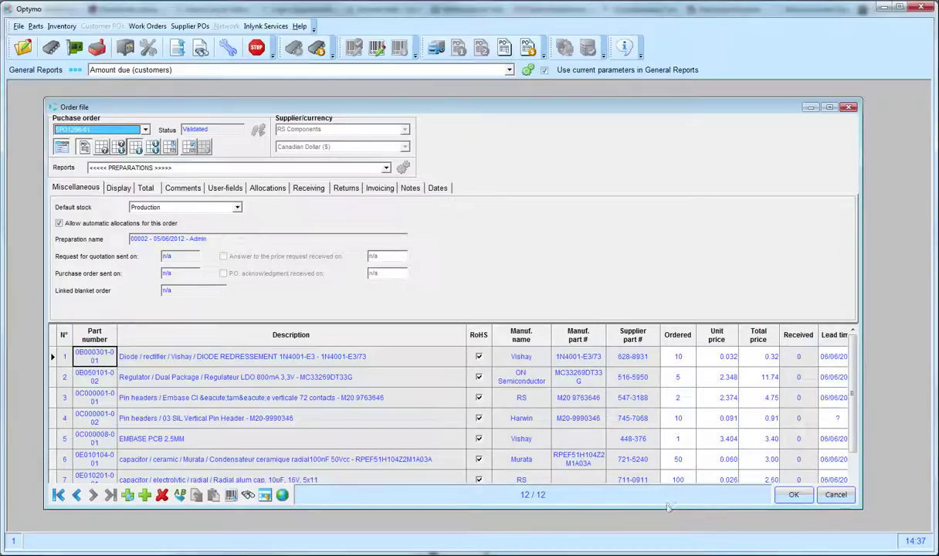
Step: Place order SPO1206-01 via E.D.I. functions > Place a purchase order and acknowledge both notices
{"action": "left_click_drag", "start_coordinate": [667, 507], "coordinate": [667, 529]}
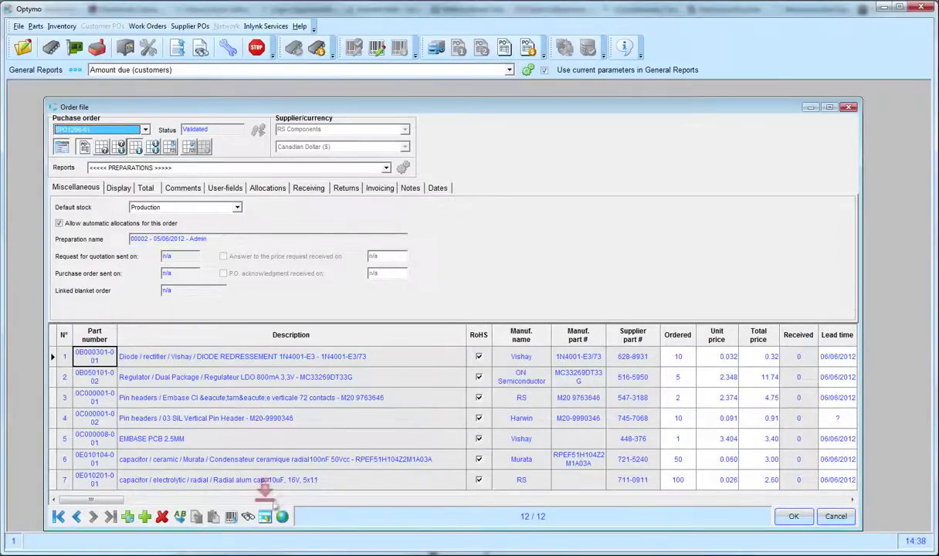
{"action": "left_click", "coordinate": [265, 518]}
{"action": "mouse_move", "coordinate": [280, 479]}
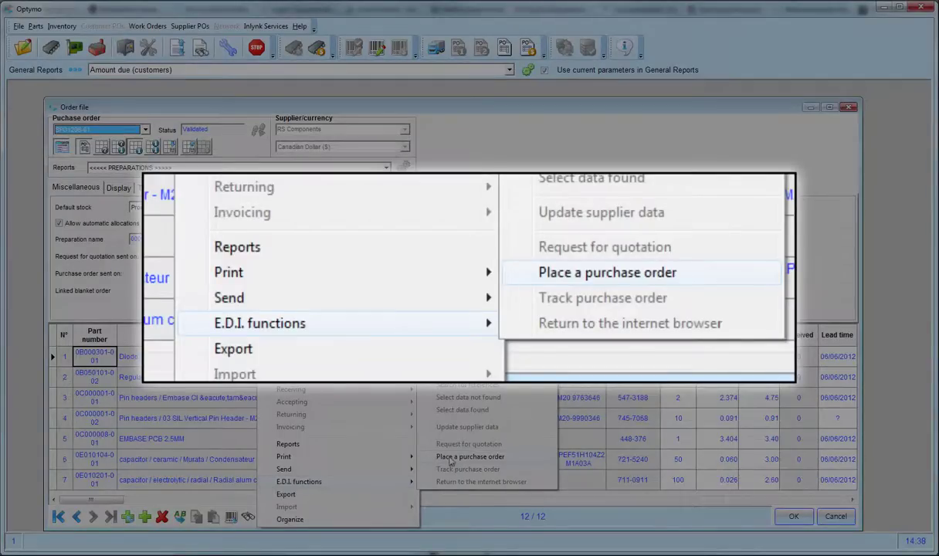
{"action": "left_click", "coordinate": [450, 458]}
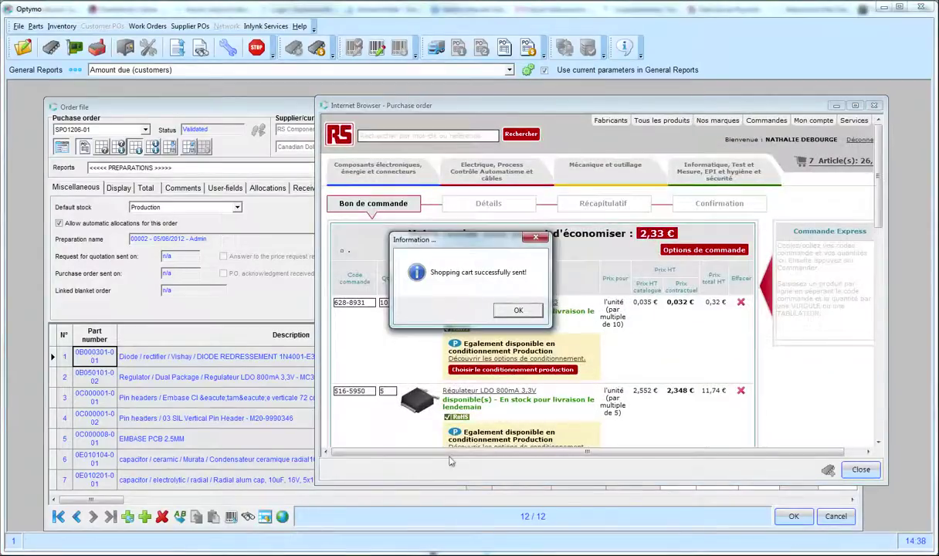
{"action": "left_click", "coordinate": [518, 310]}
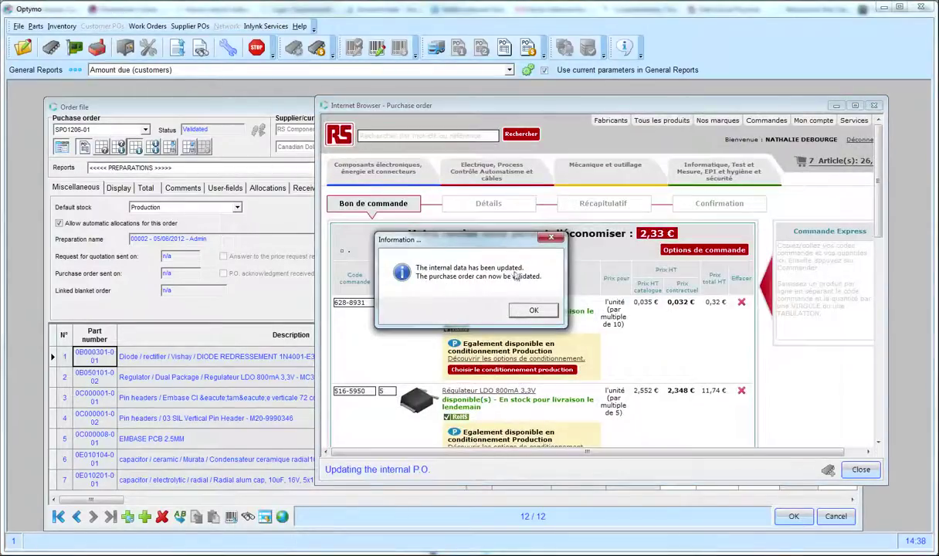
{"action": "left_click", "coordinate": [533, 310]}
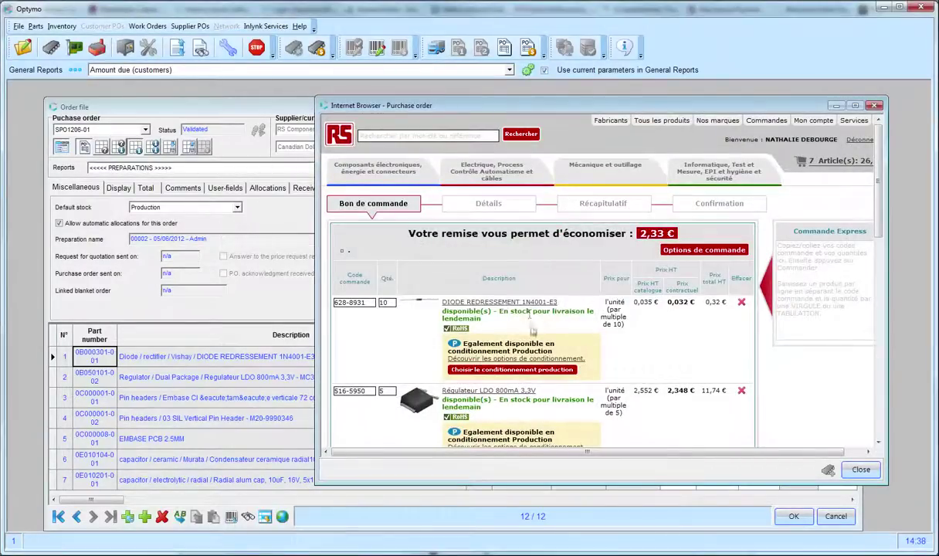
Step: Check out and confirm the order on the RS site, showing the 31,91 € Récapitulatif
{"action": "scroll", "coordinate": [532, 332], "scroll_direction": "down", "scroll_amount": 8}
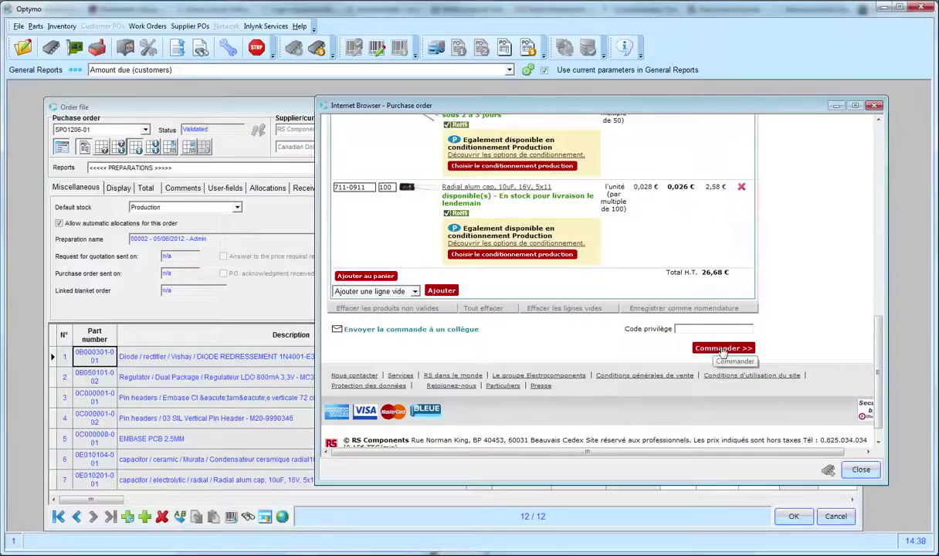
{"action": "left_click", "coordinate": [723, 349]}
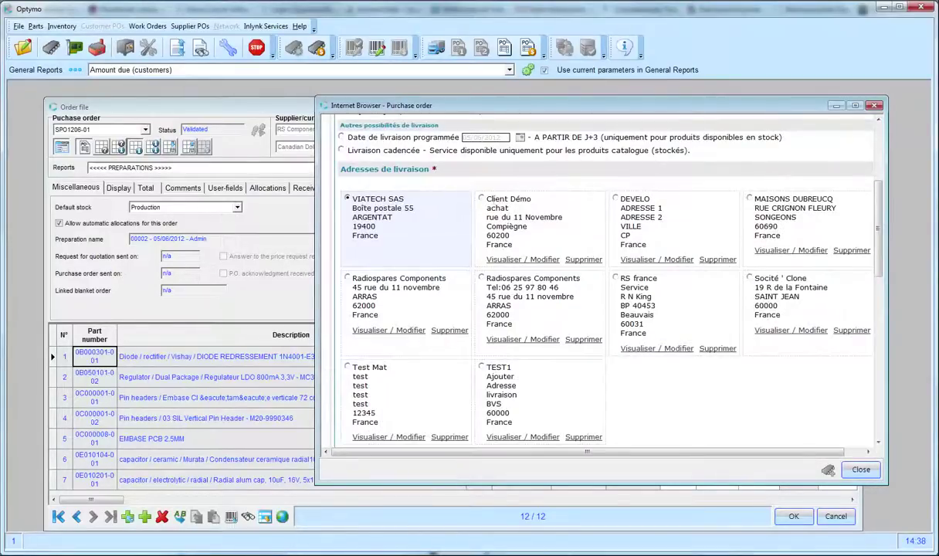
{"action": "scroll", "coordinate": [826, 243], "scroll_direction": "down", "scroll_amount": 5}
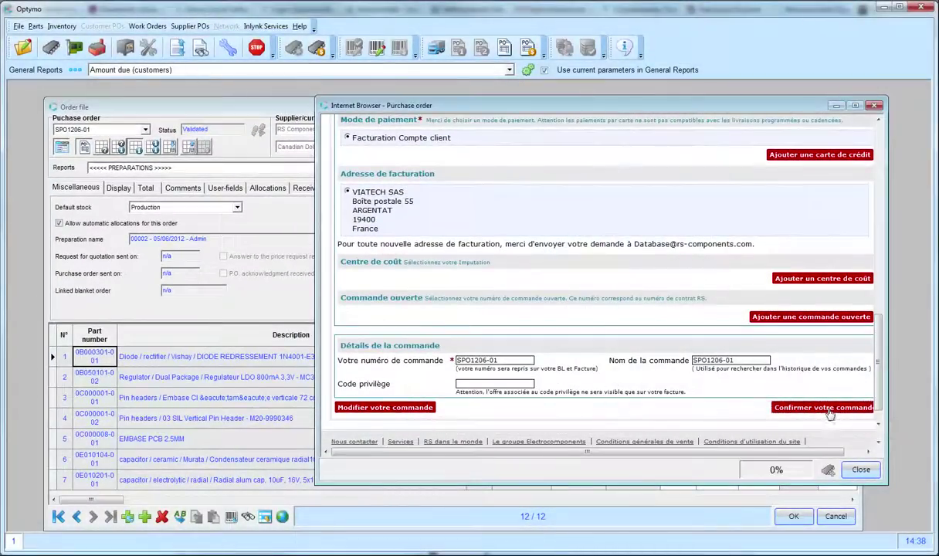
{"action": "left_click", "coordinate": [823, 408]}
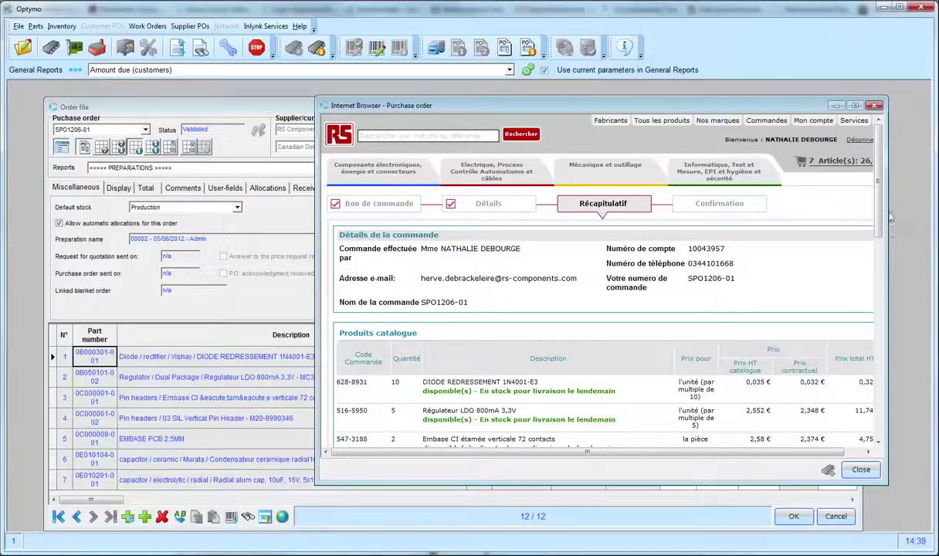
{"action": "scroll", "coordinate": [882, 214], "scroll_direction": "down", "scroll_amount": 2}
{"action": "left_click_drag", "start_coordinate": [886, 479], "coordinate": [919, 477]}
{"action": "scroll", "coordinate": [917, 247], "scroll_direction": "down", "scroll_amount": 2}
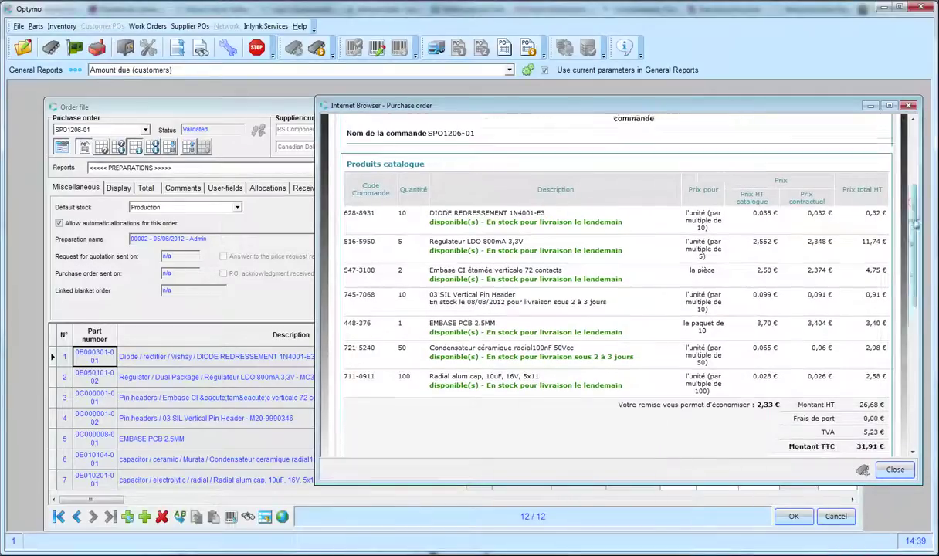